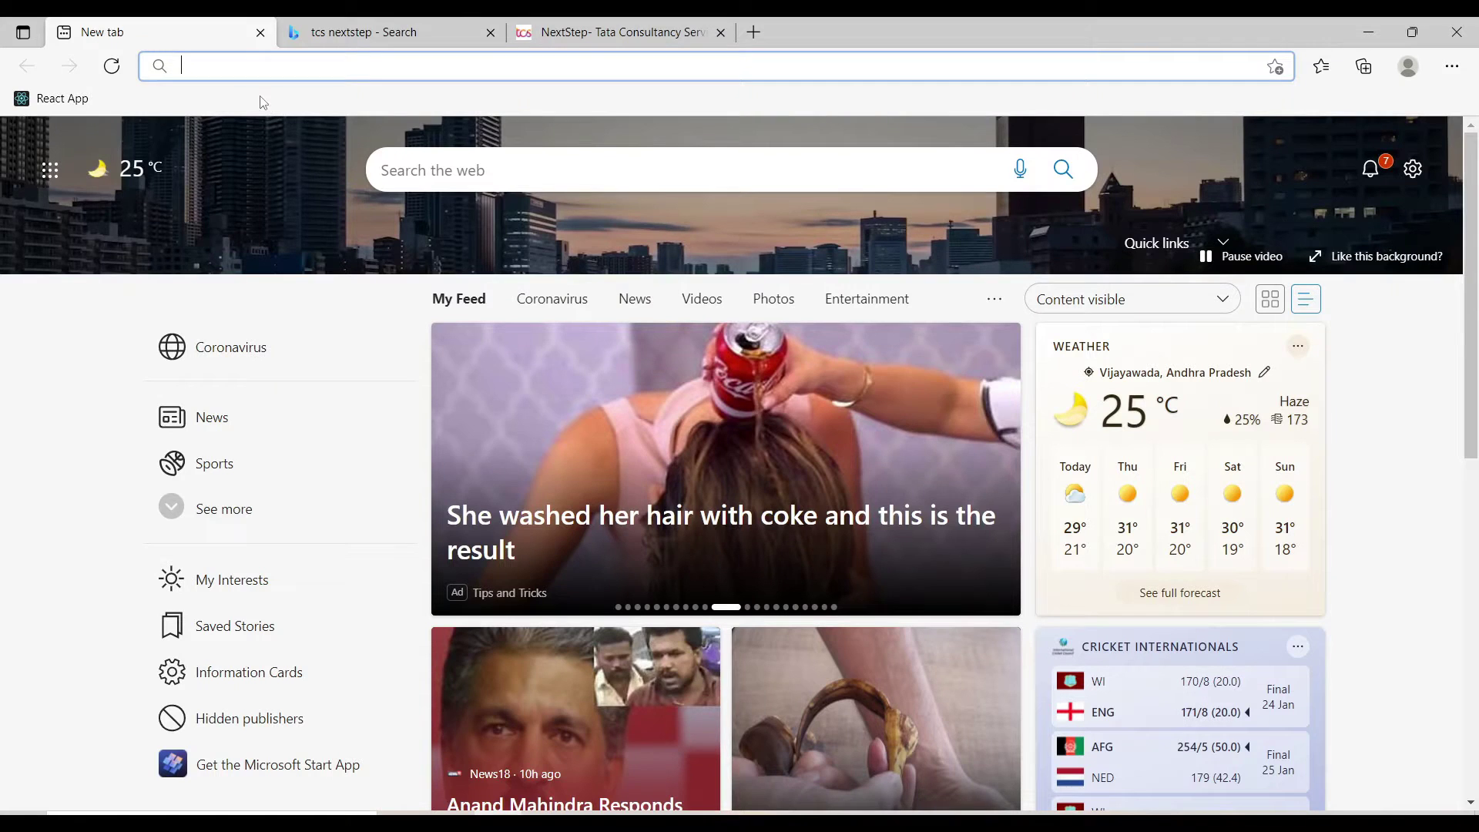
type("tcs")
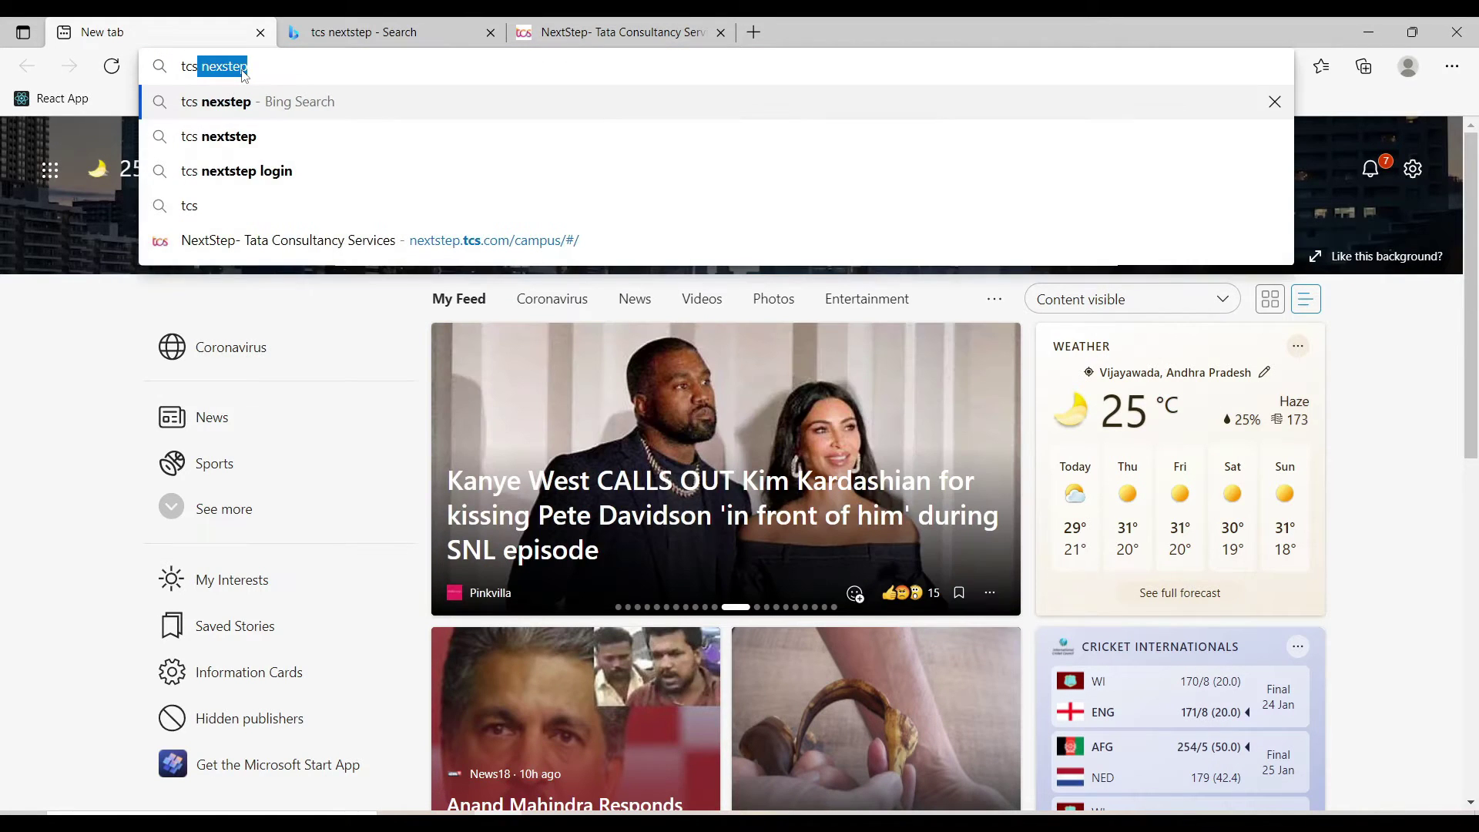
type(" nexstep")
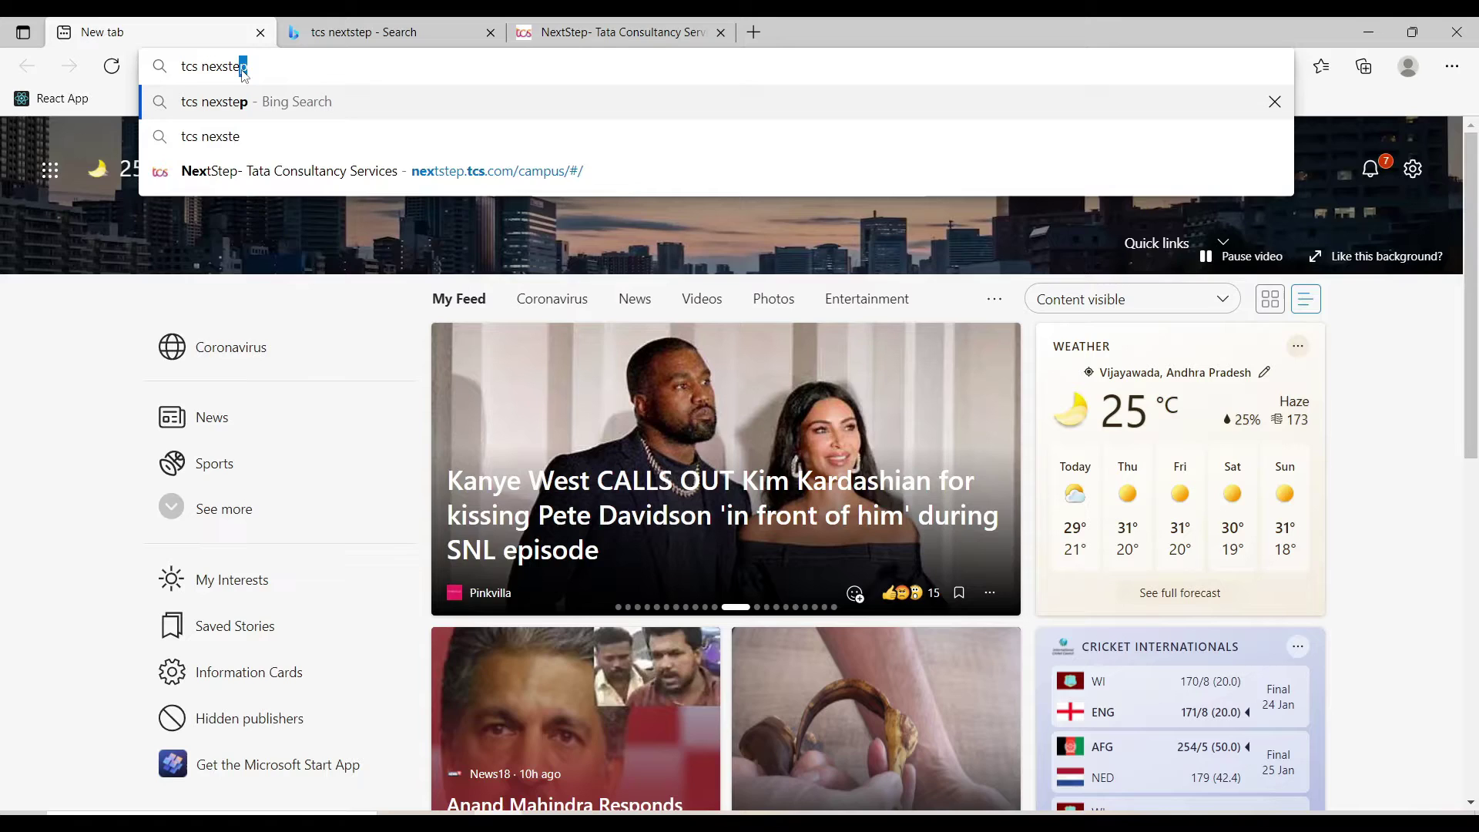
Search the web for 'tcs nextstep' and switch to the NextStep - Tata Consultancy Services tab.
key("Return")
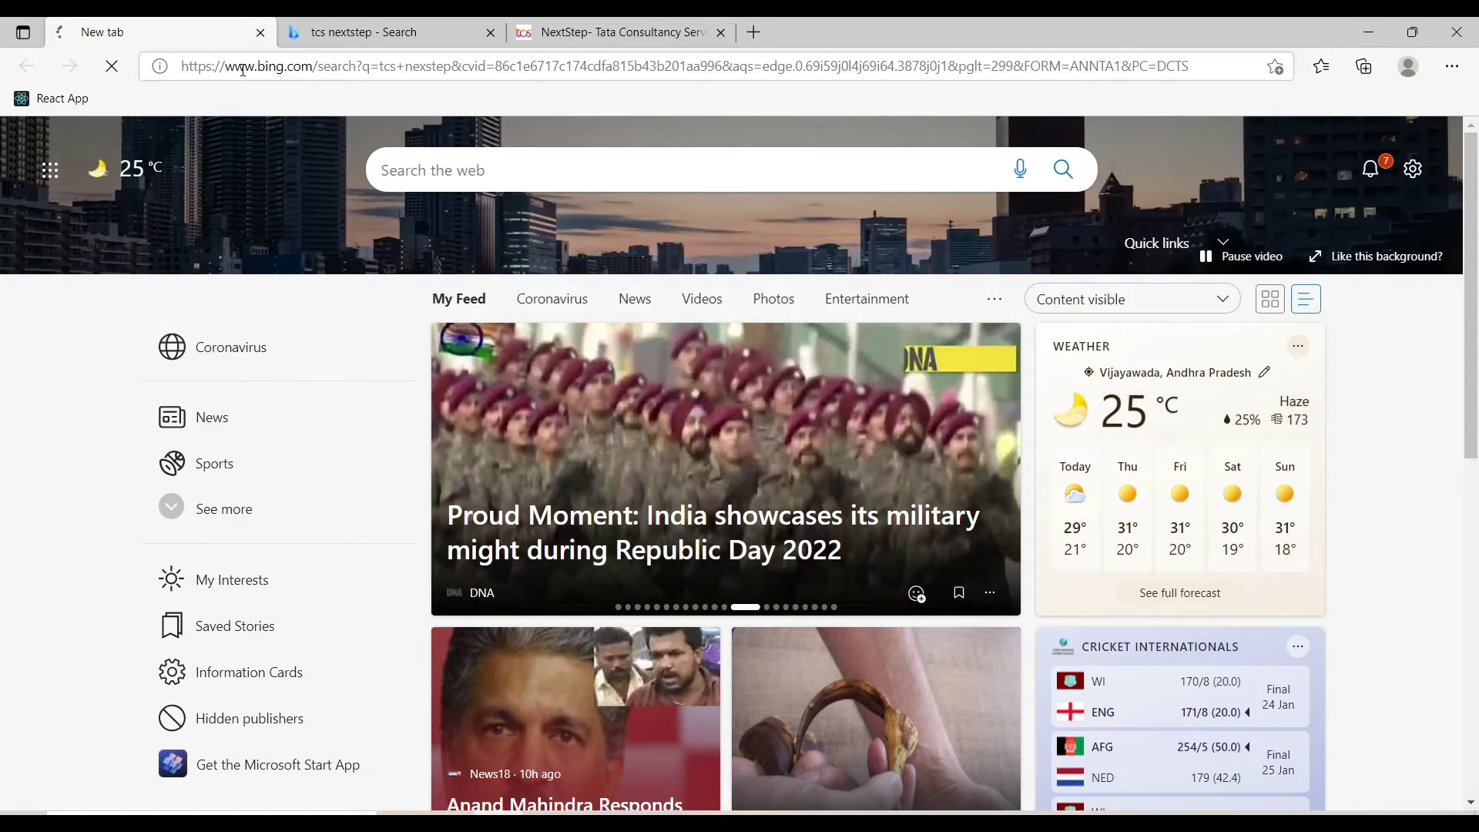
left_click(376, 44)
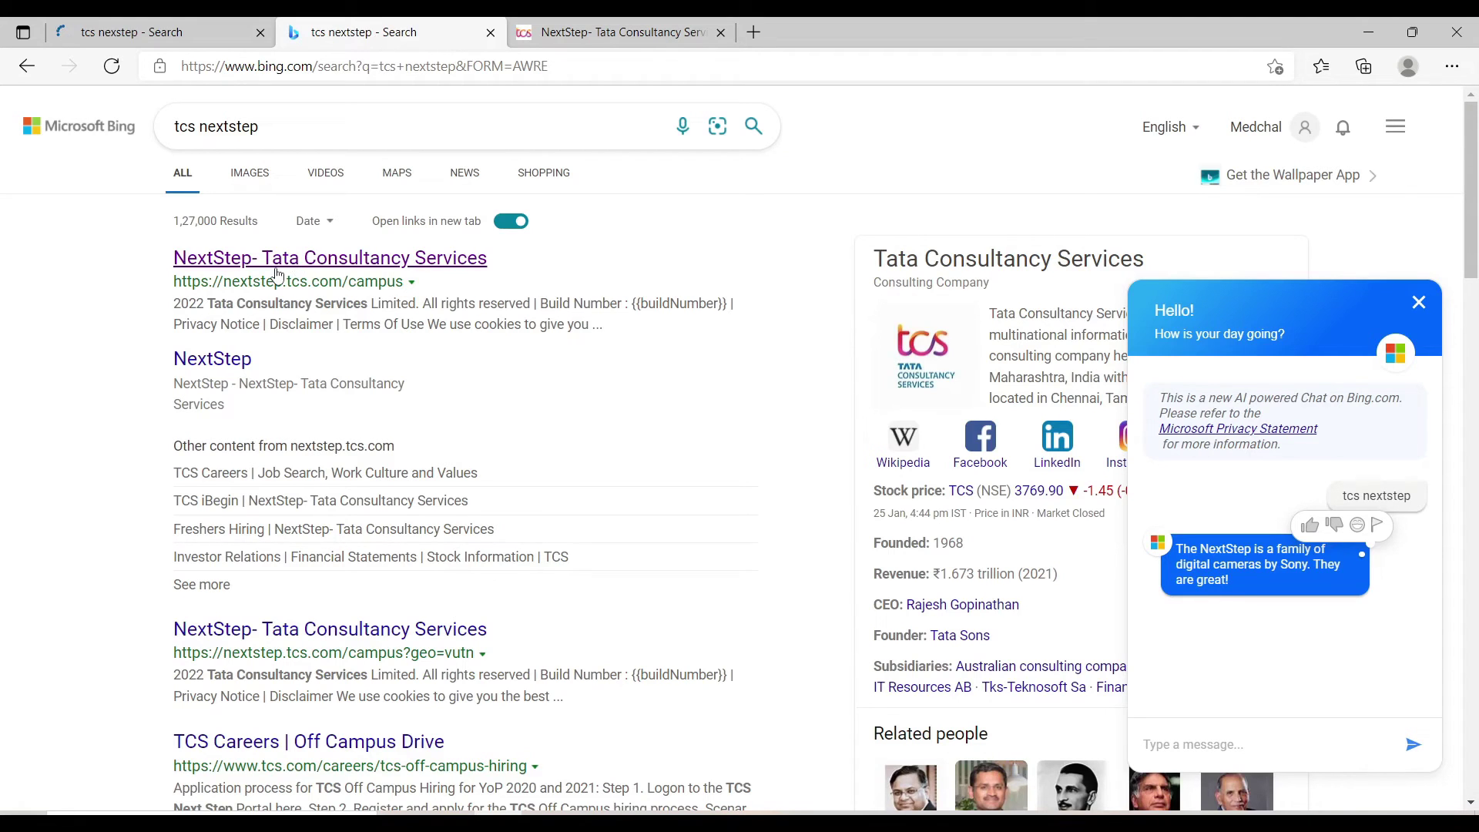
On the TCS NextStep site, start registration under the IT (Information Technology) category.
left_click(593, 26)
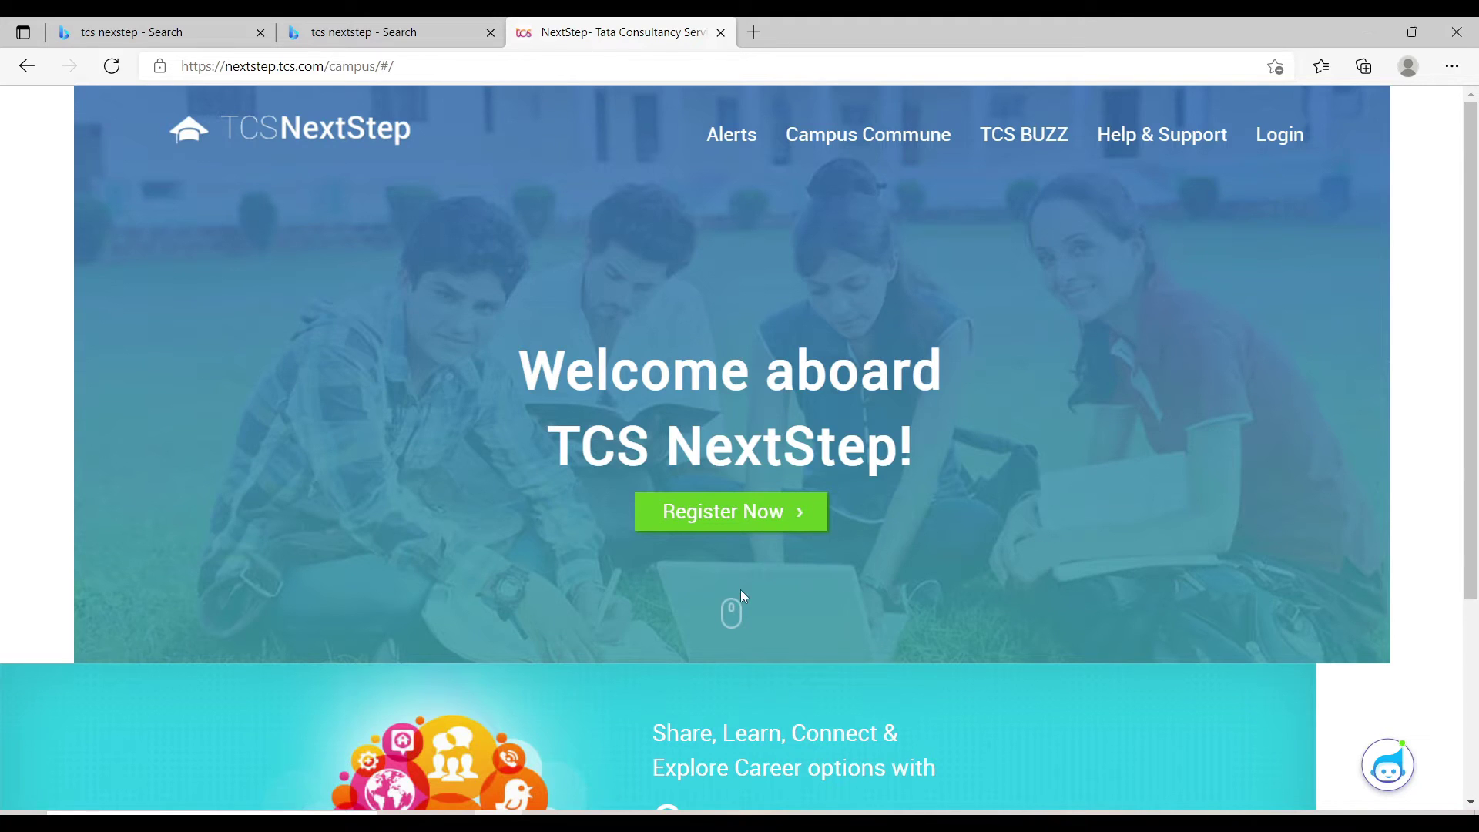
scroll(741, 590, "down", 1)
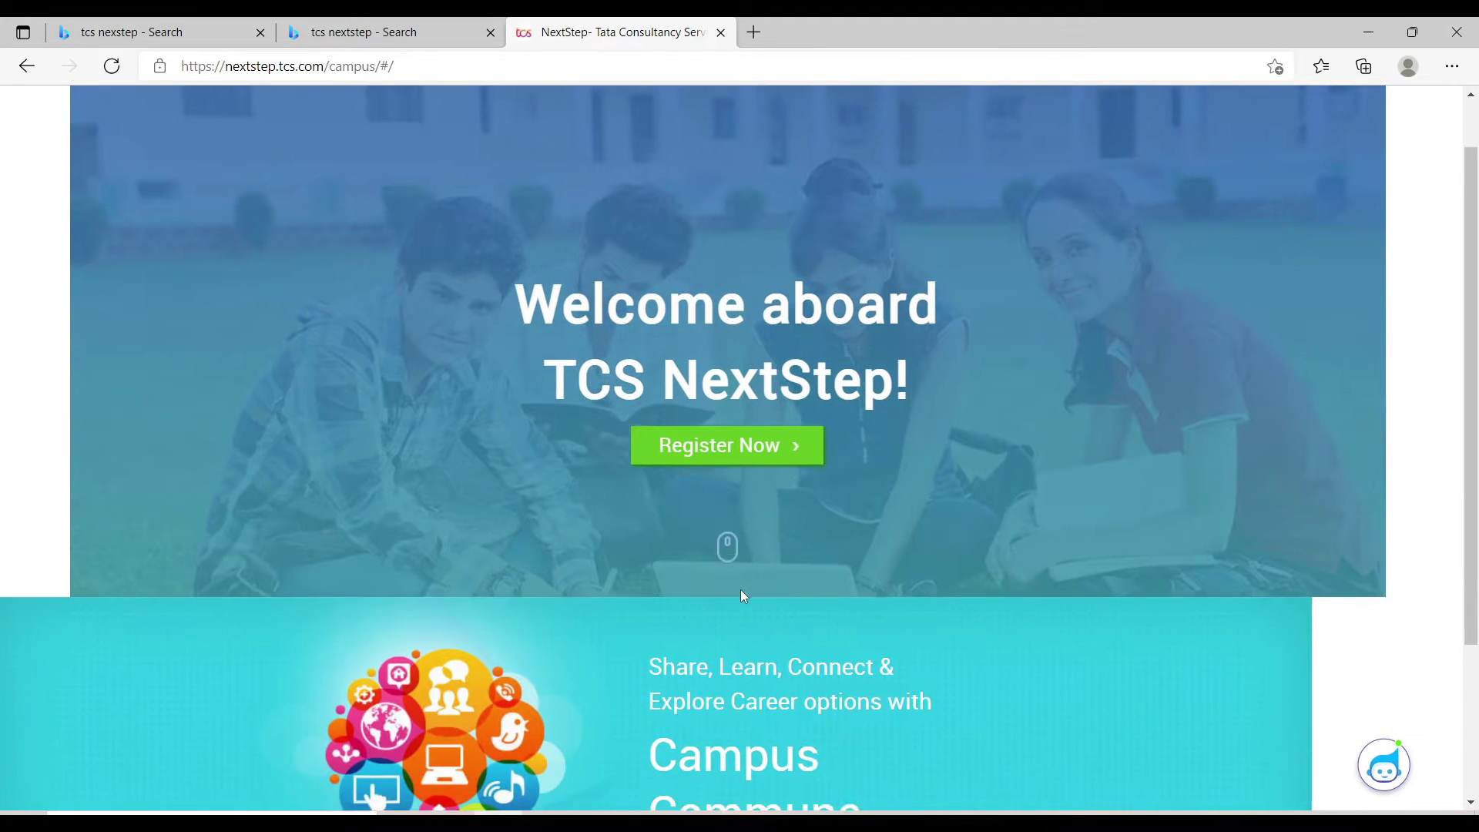
left_click(665, 445)
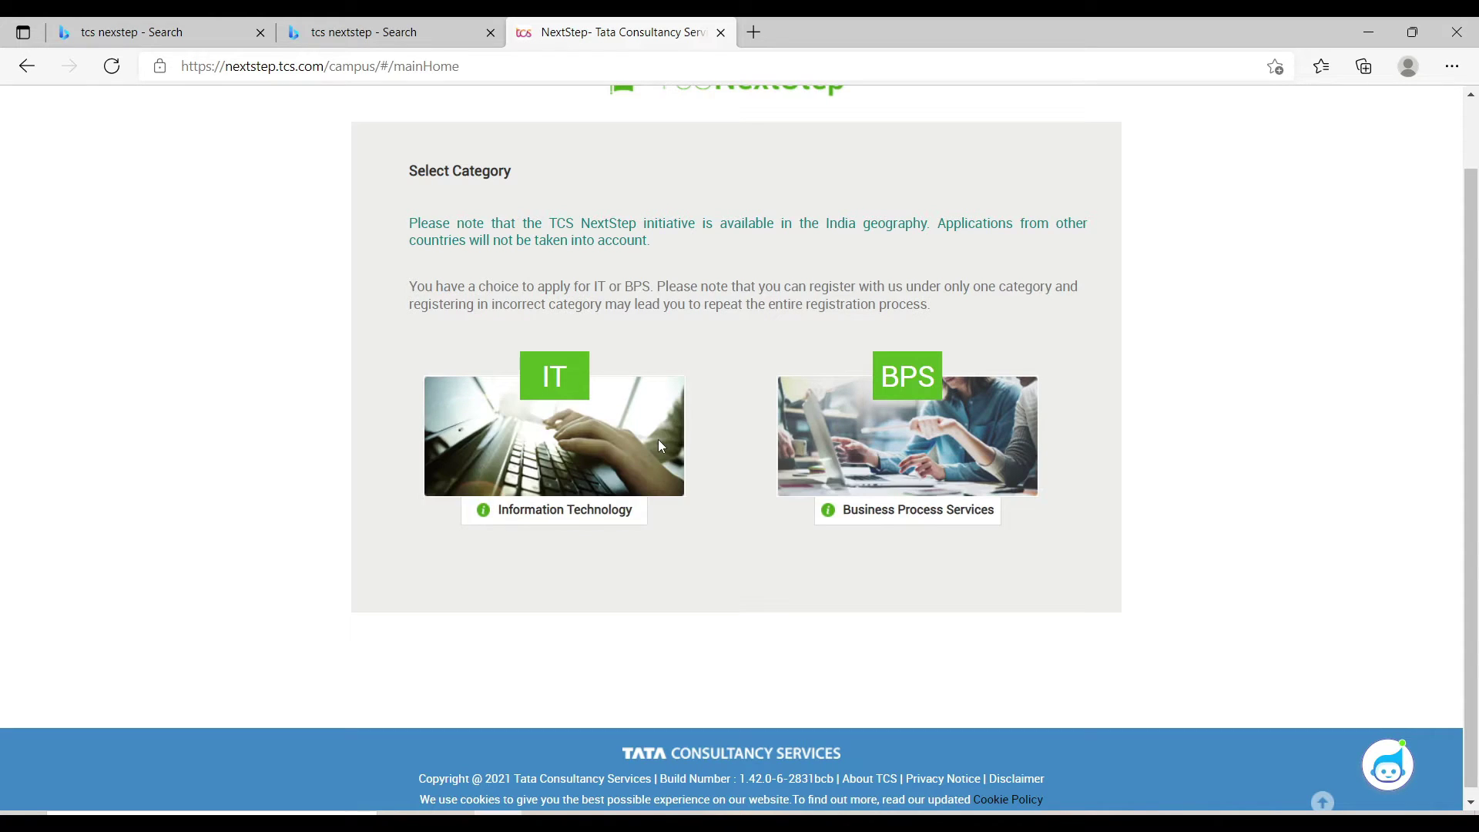
left_click(537, 383)
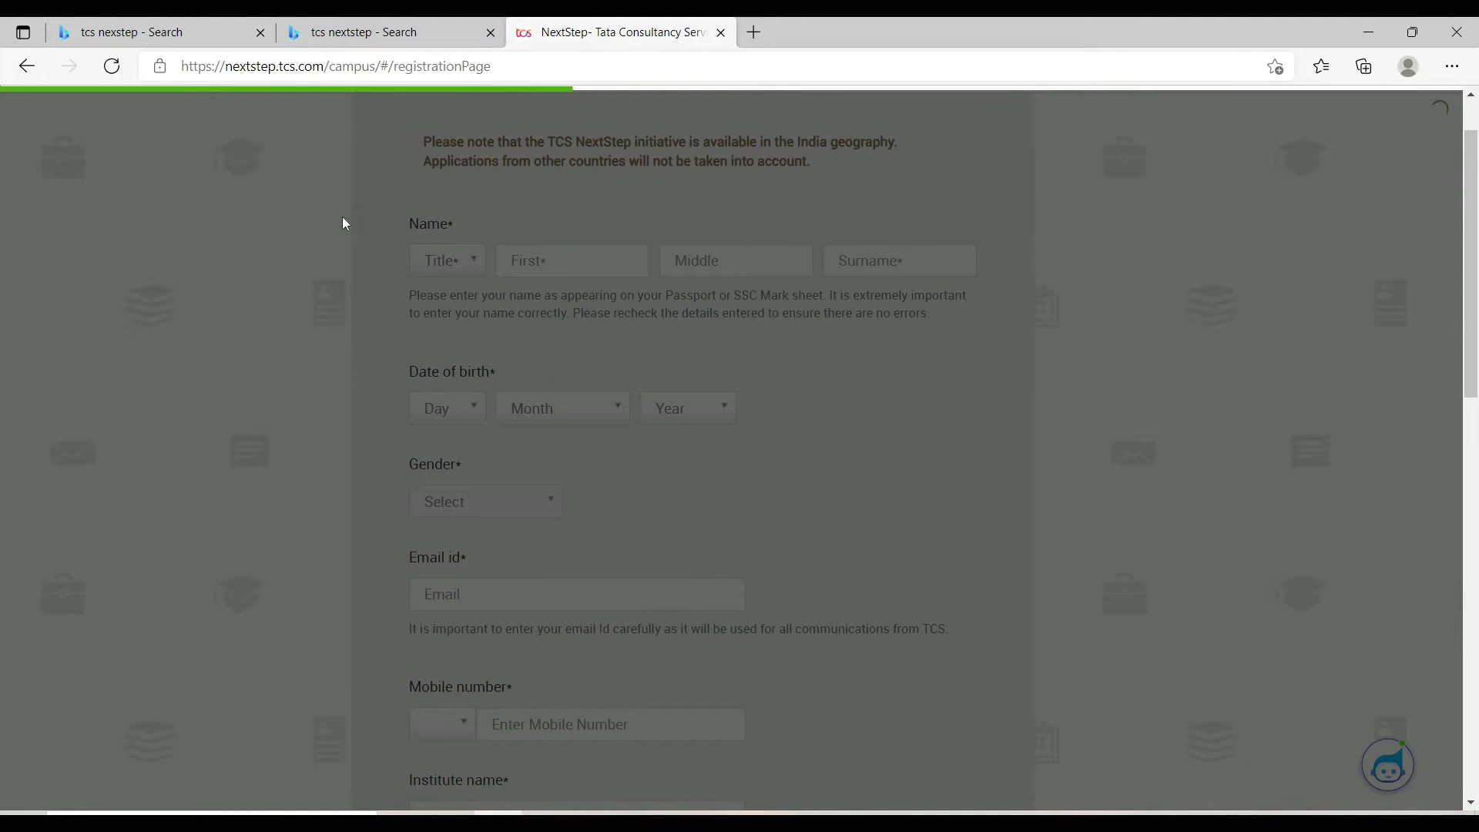
scroll(776, 539, "down", 1)
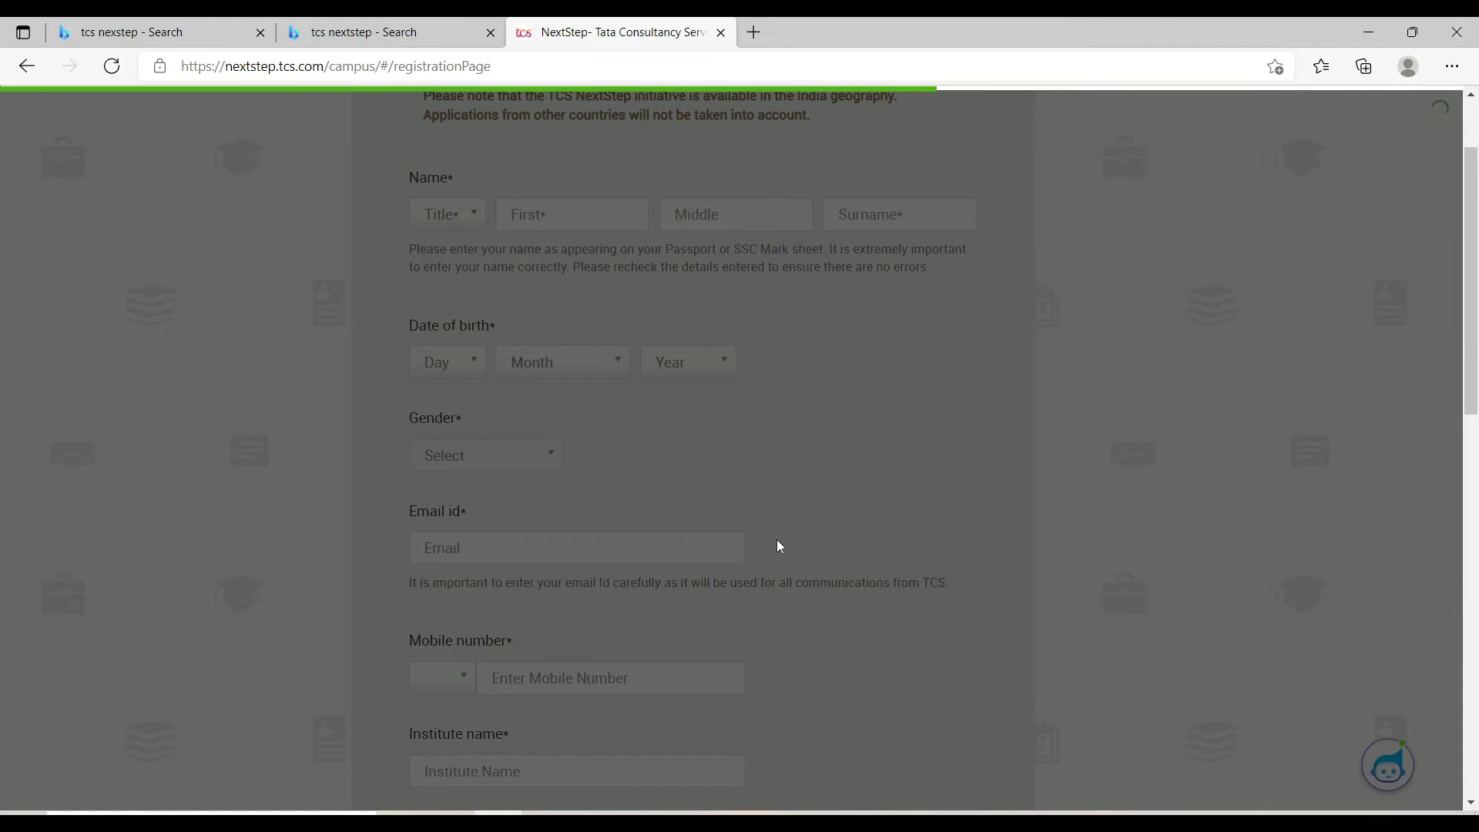
Set the title to Ms. and fill in the first name, middle name and surname.
left_click(315, 229)
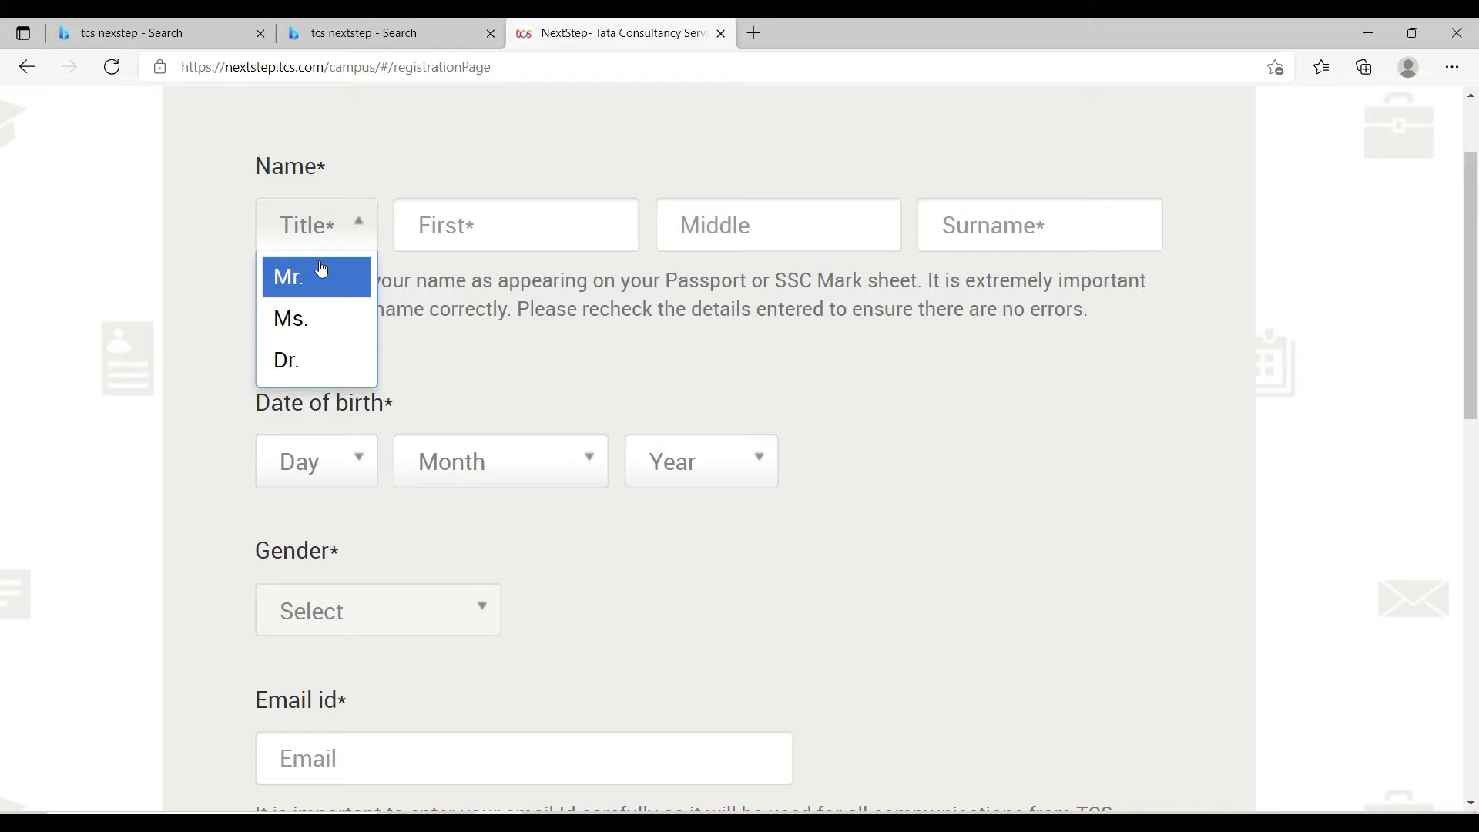
left_click(322, 314)
left_click(488, 217)
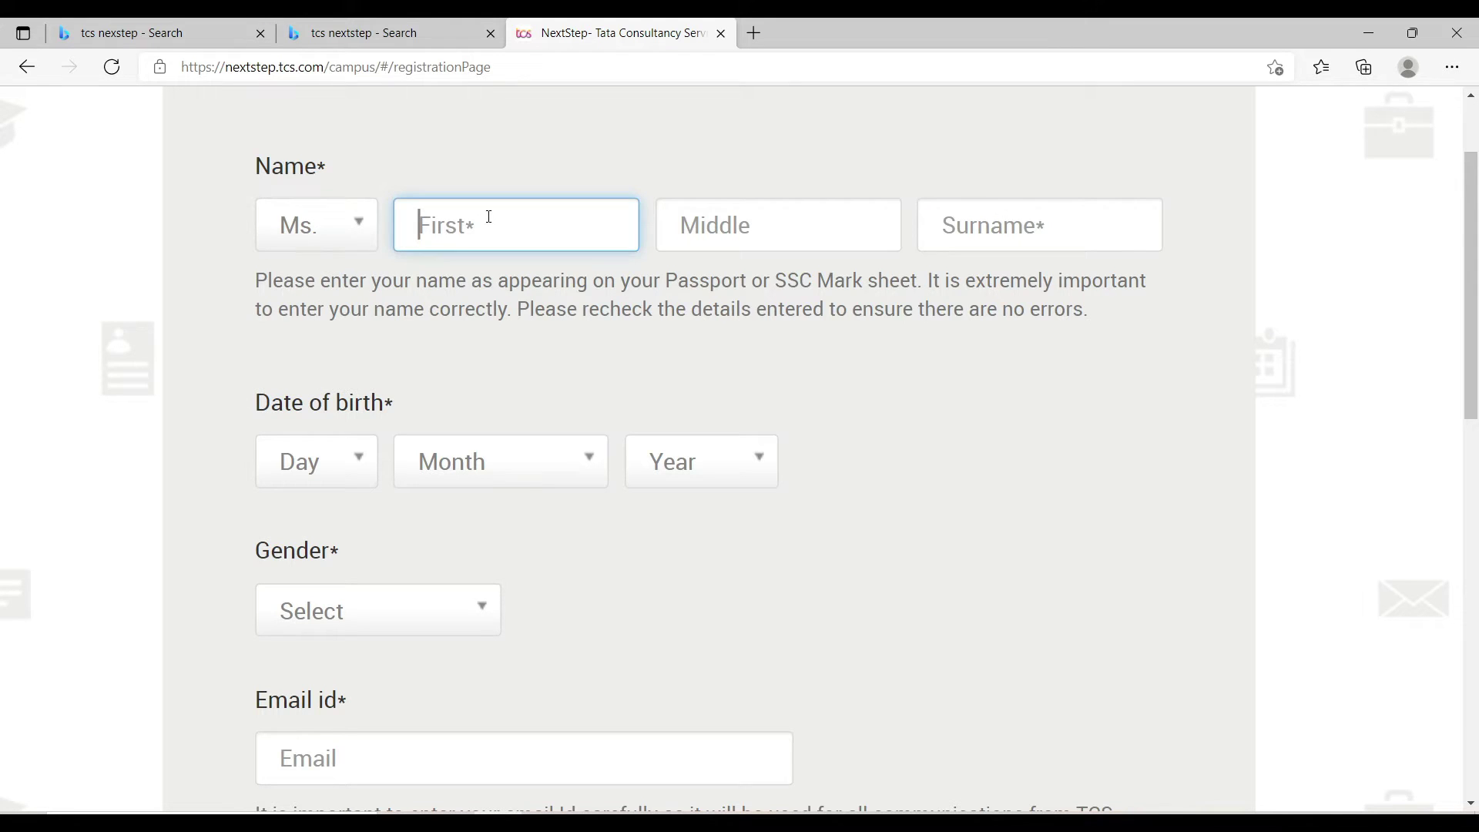
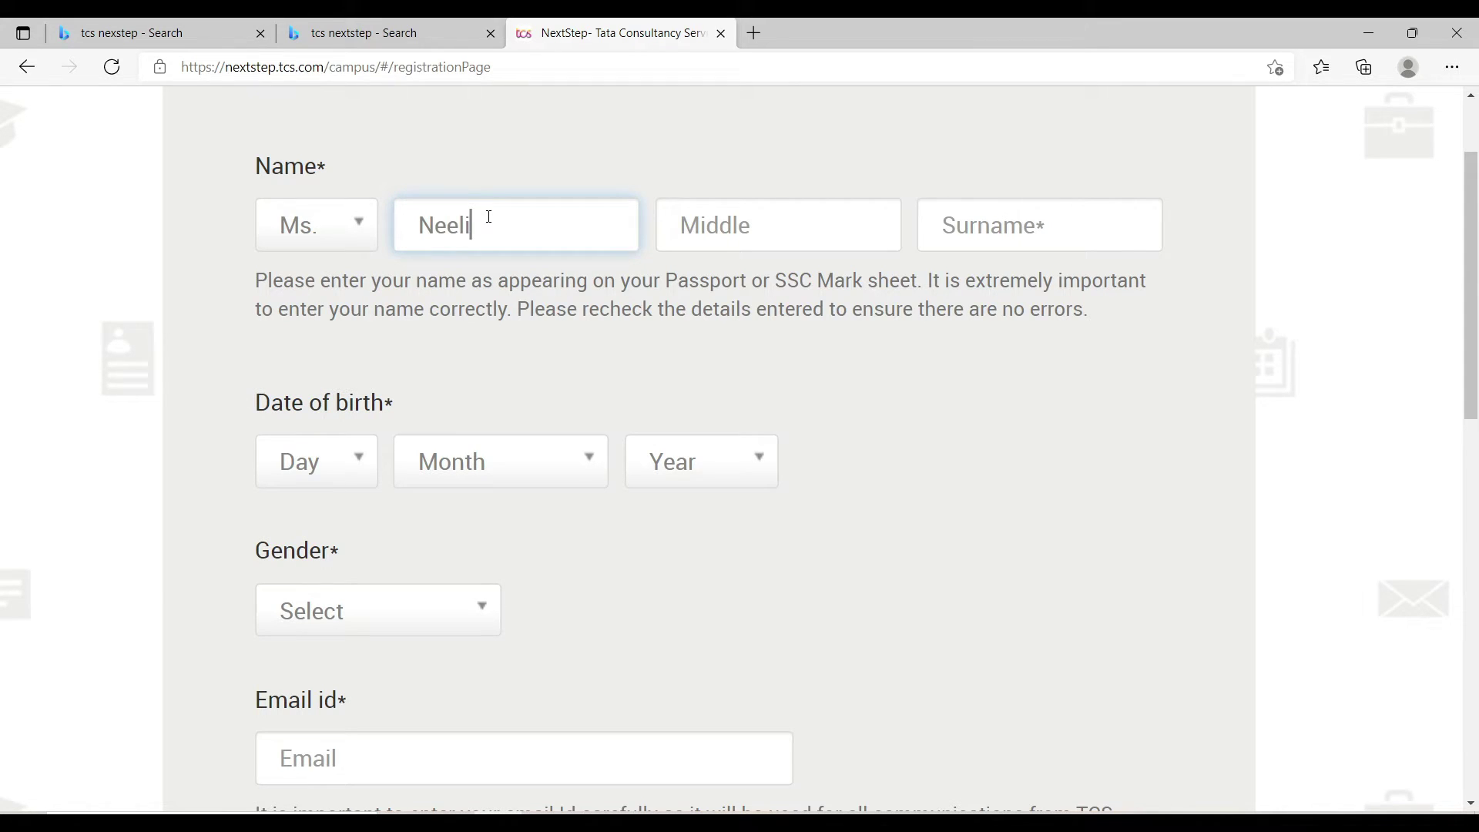
left_click(738, 239)
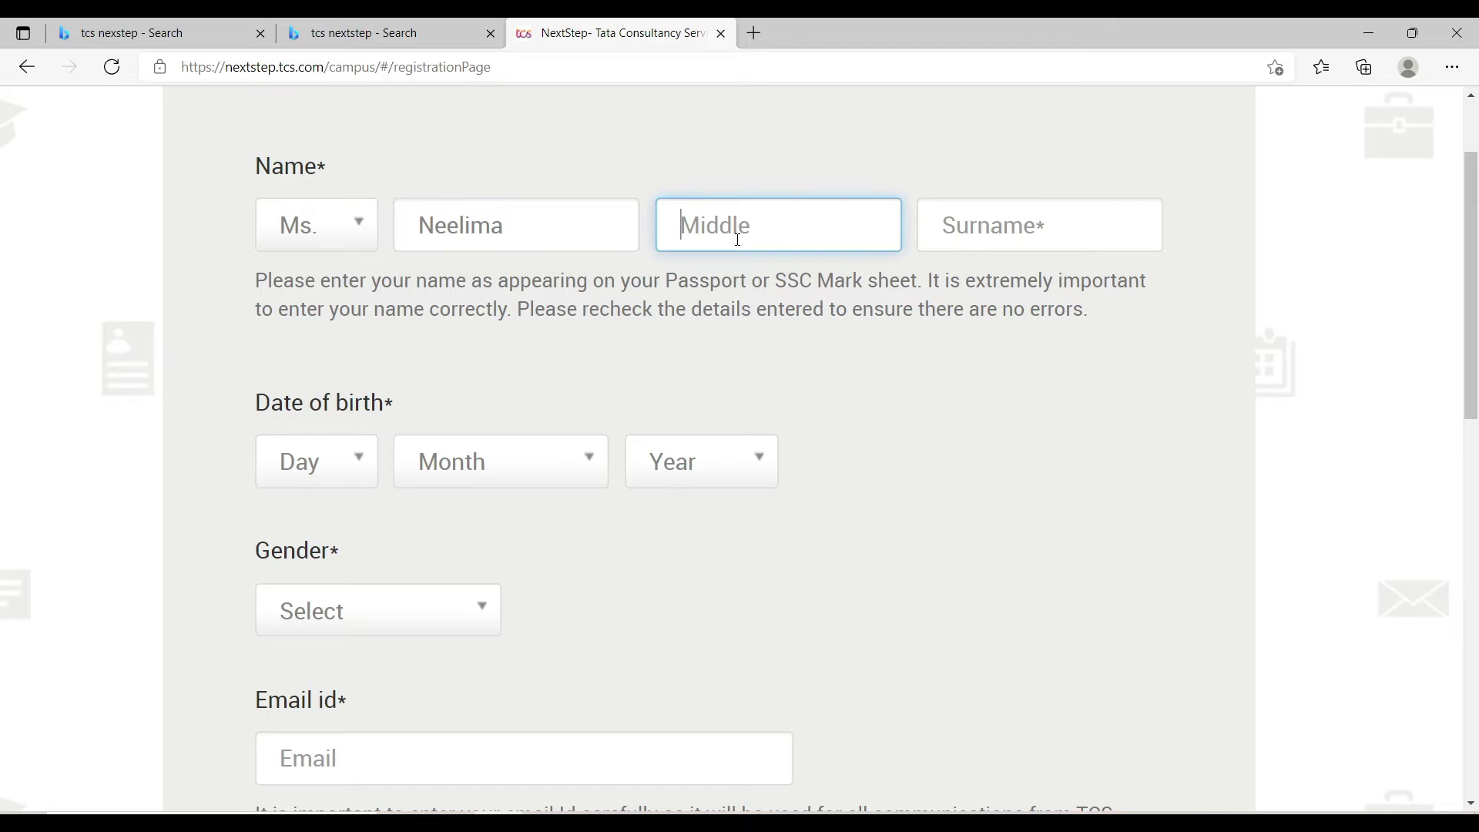
left_click(984, 218)
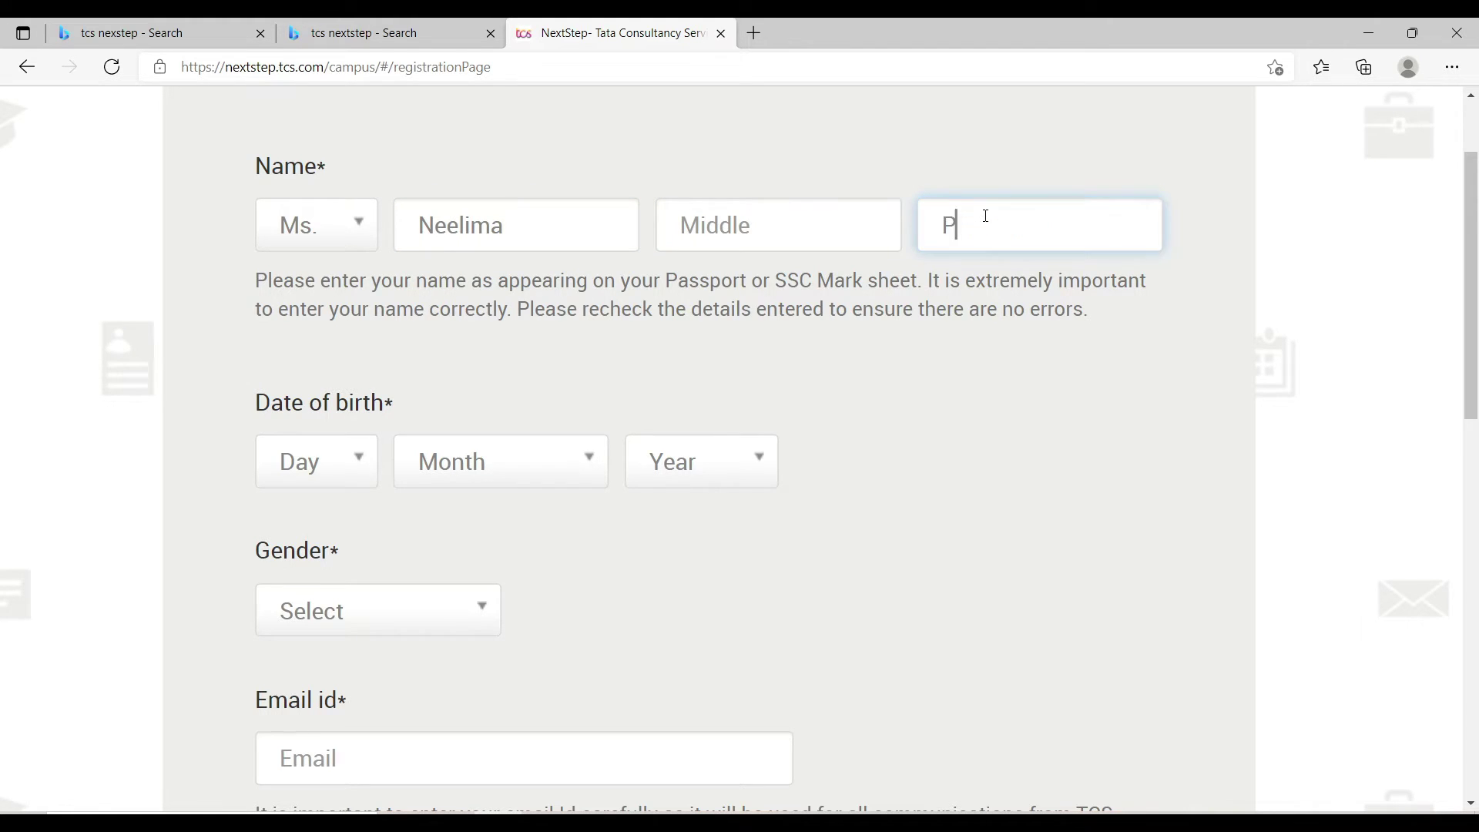
scroll(831, 348, "down", 1)
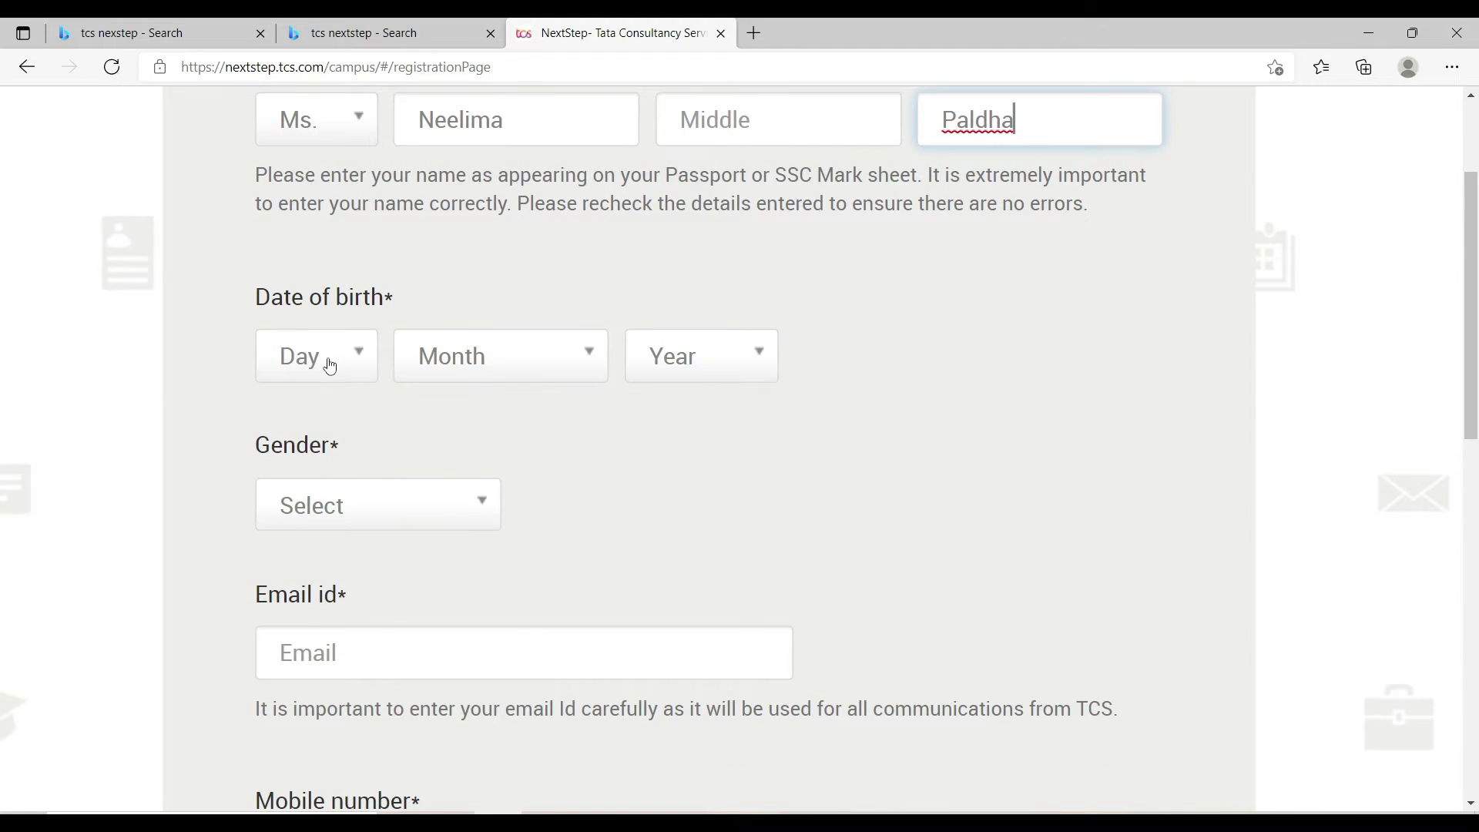
left_click(331, 366)
left_click(321, 580)
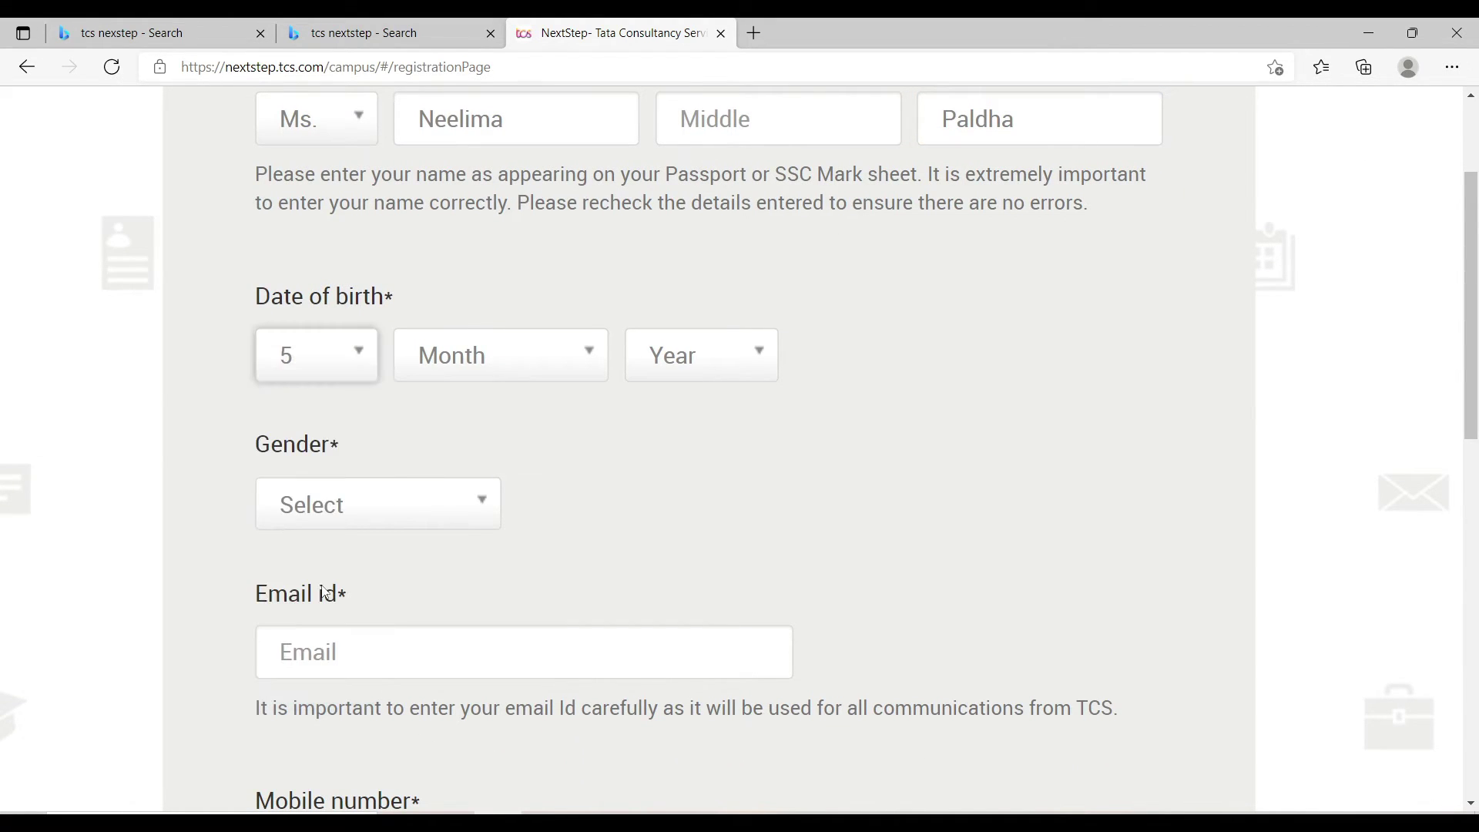
left_click(477, 377)
left_click(461, 570)
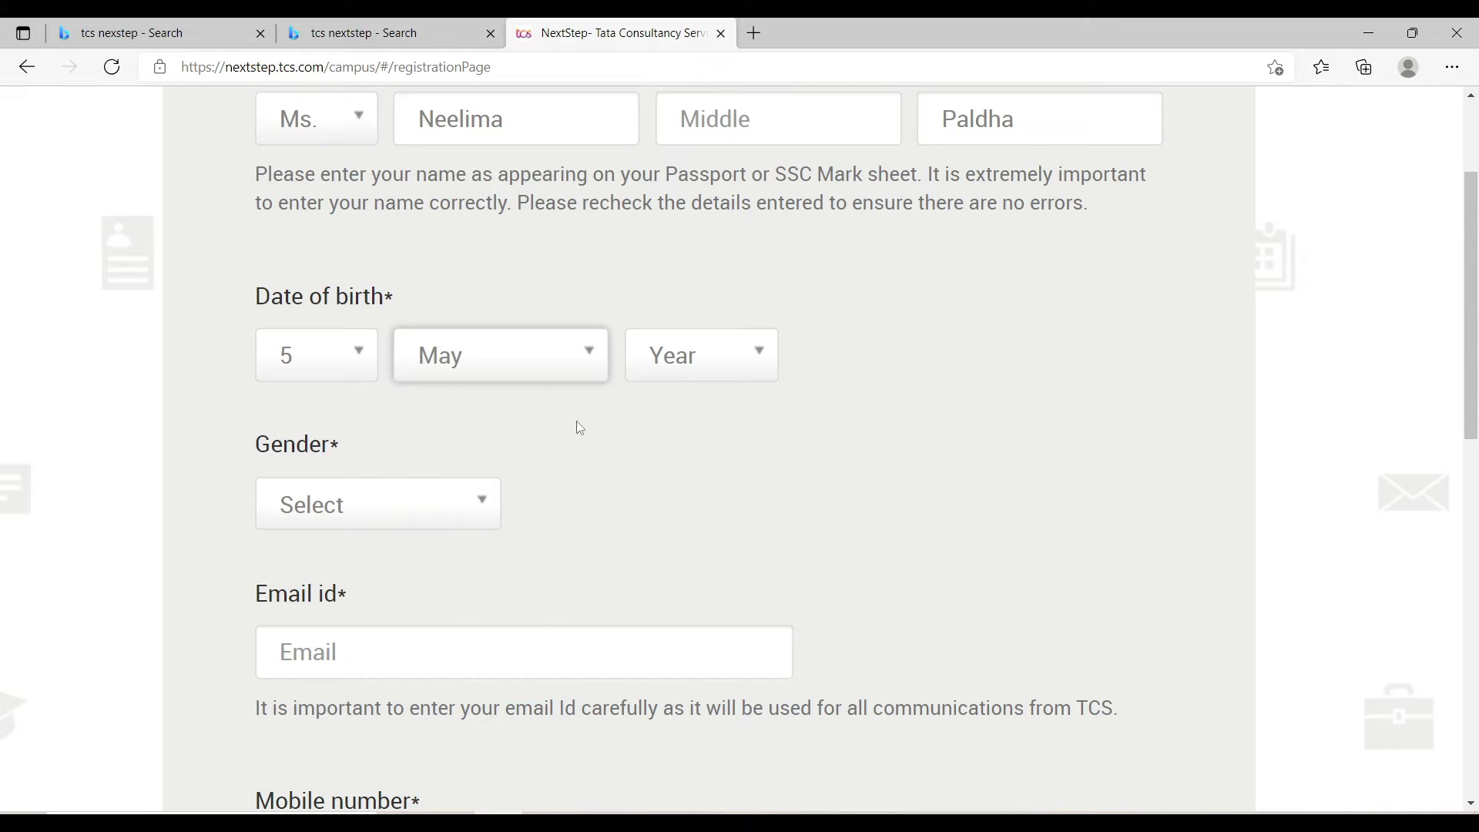
left_click(676, 372)
scroll(660, 612, "down", 3)
scroll(660, 613, "down", 3)
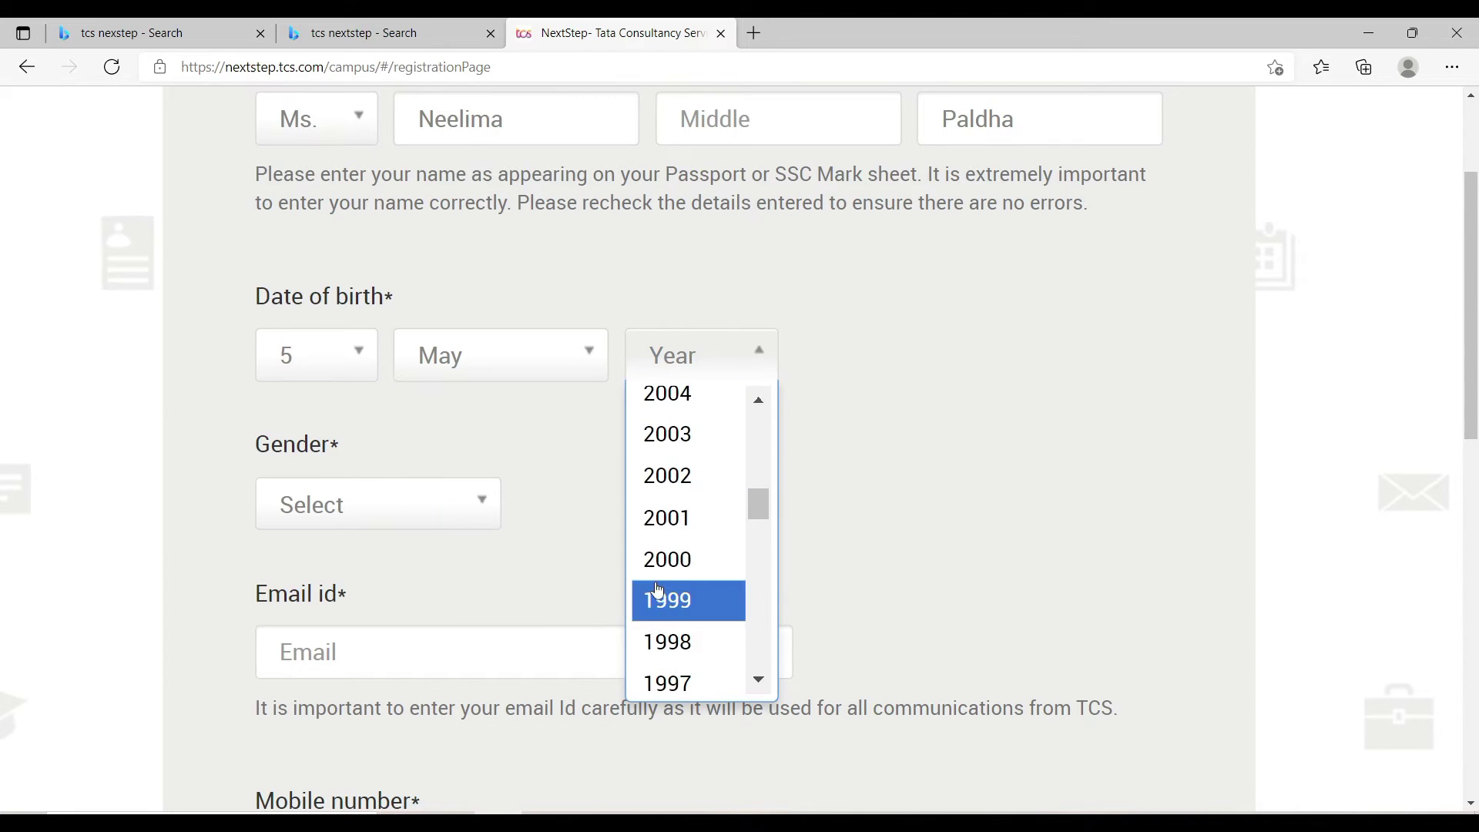
left_click(660, 560)
scroll(671, 562, "down", 2)
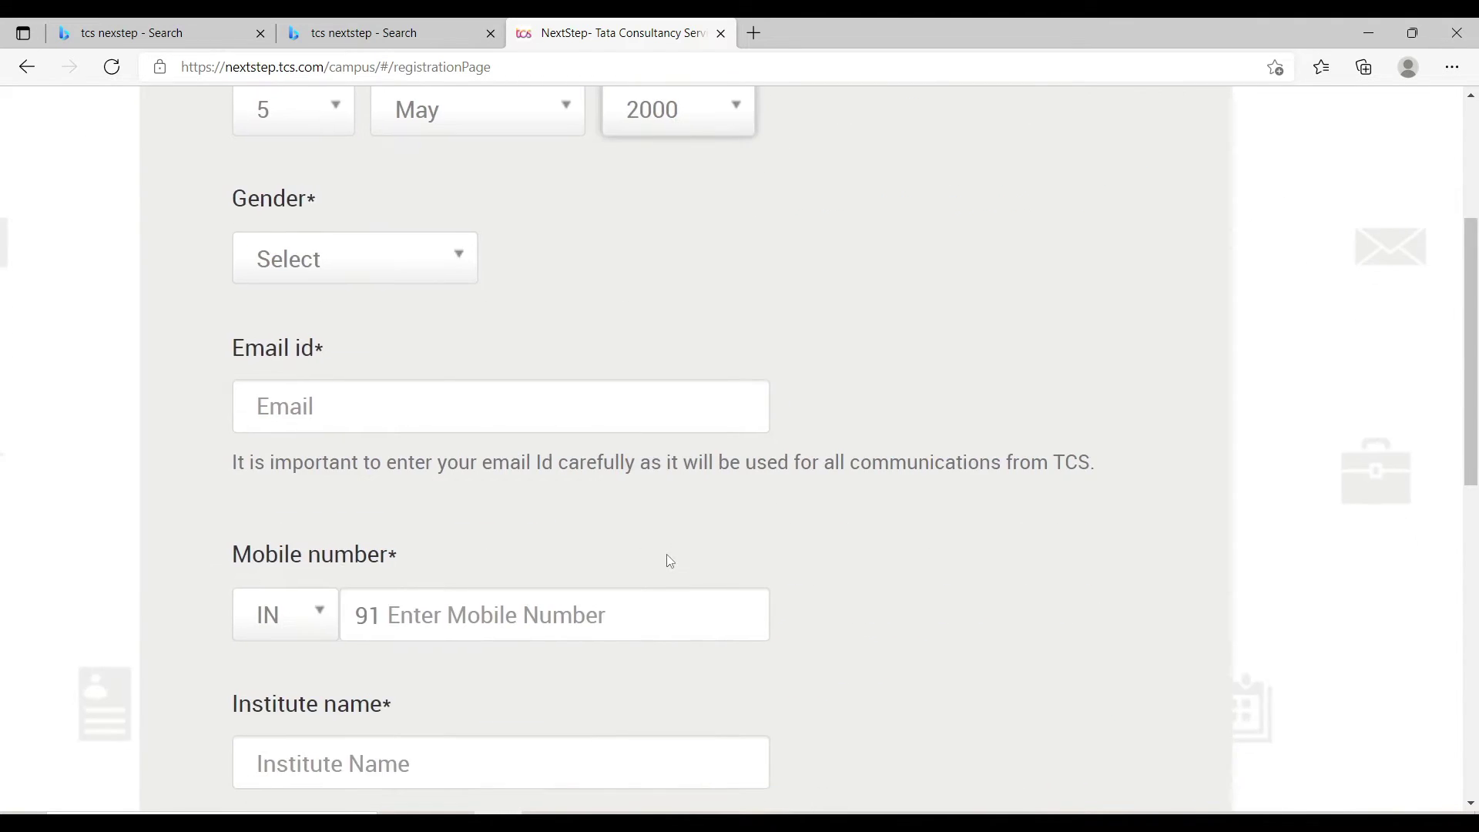
left_click(300, 269)
left_click(329, 354)
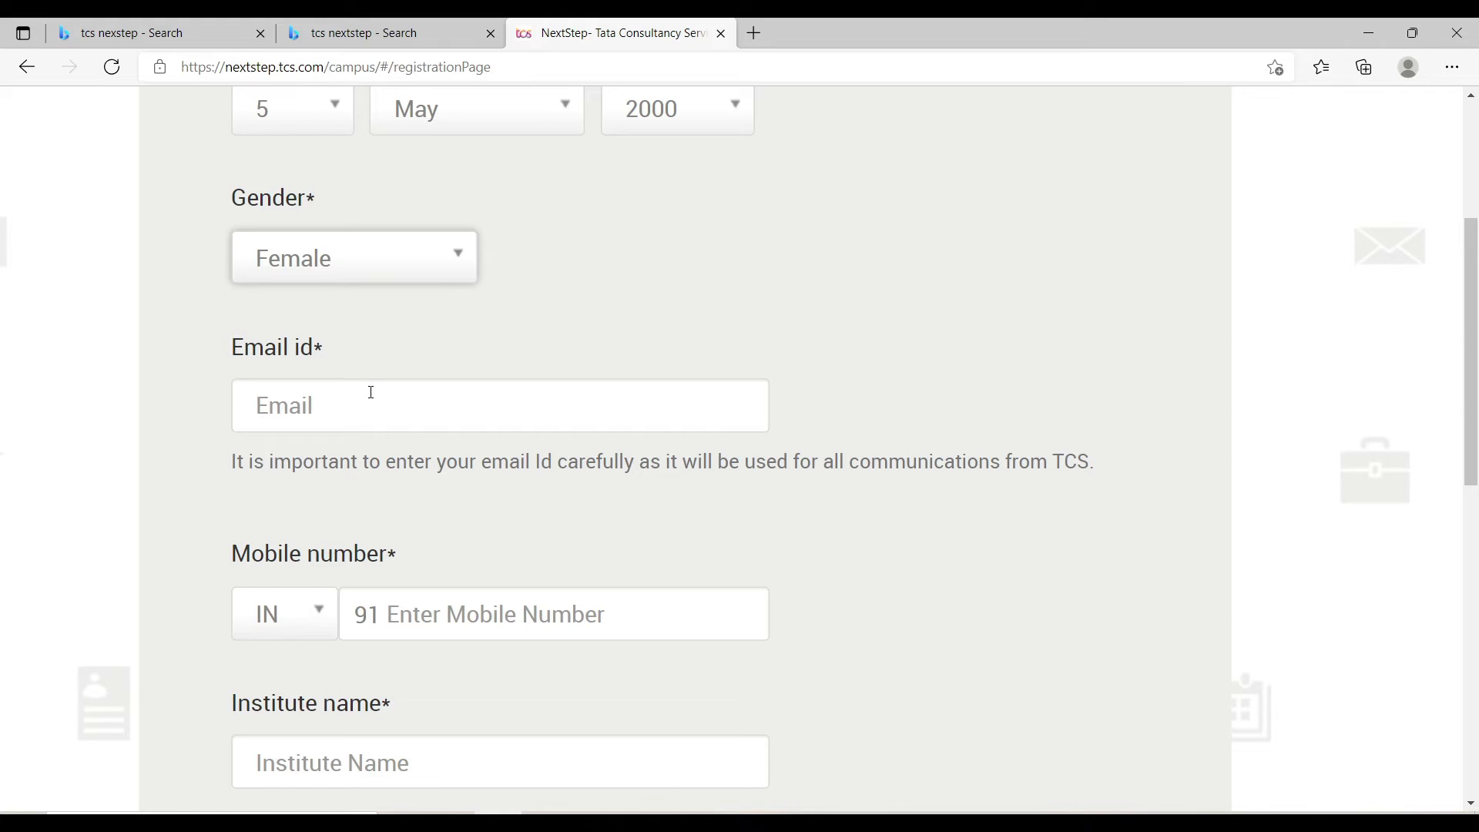
Enter the email address and the mobile number, keeping the IN country code.
left_click(340, 402)
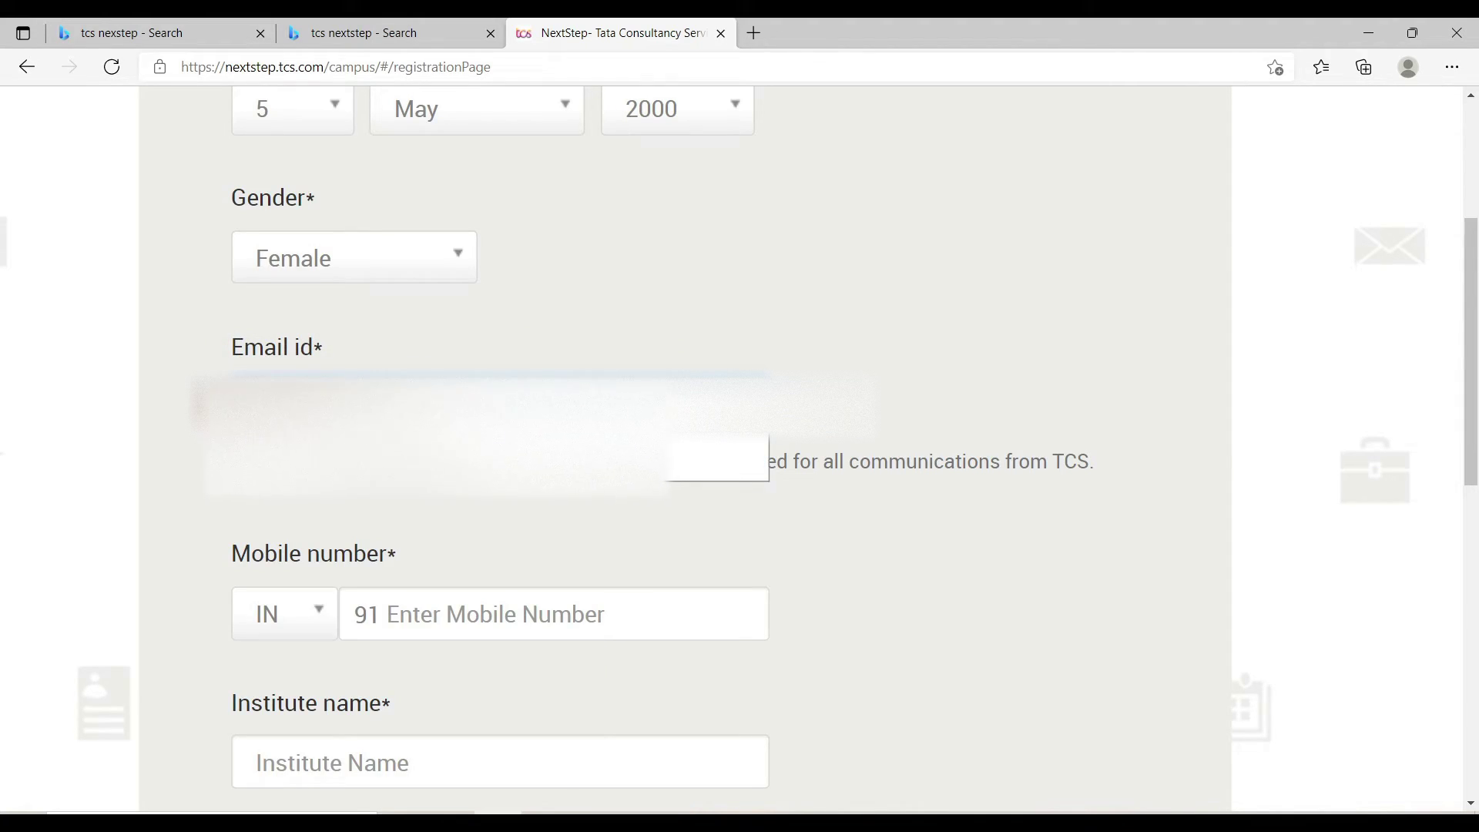
left_click(413, 478)
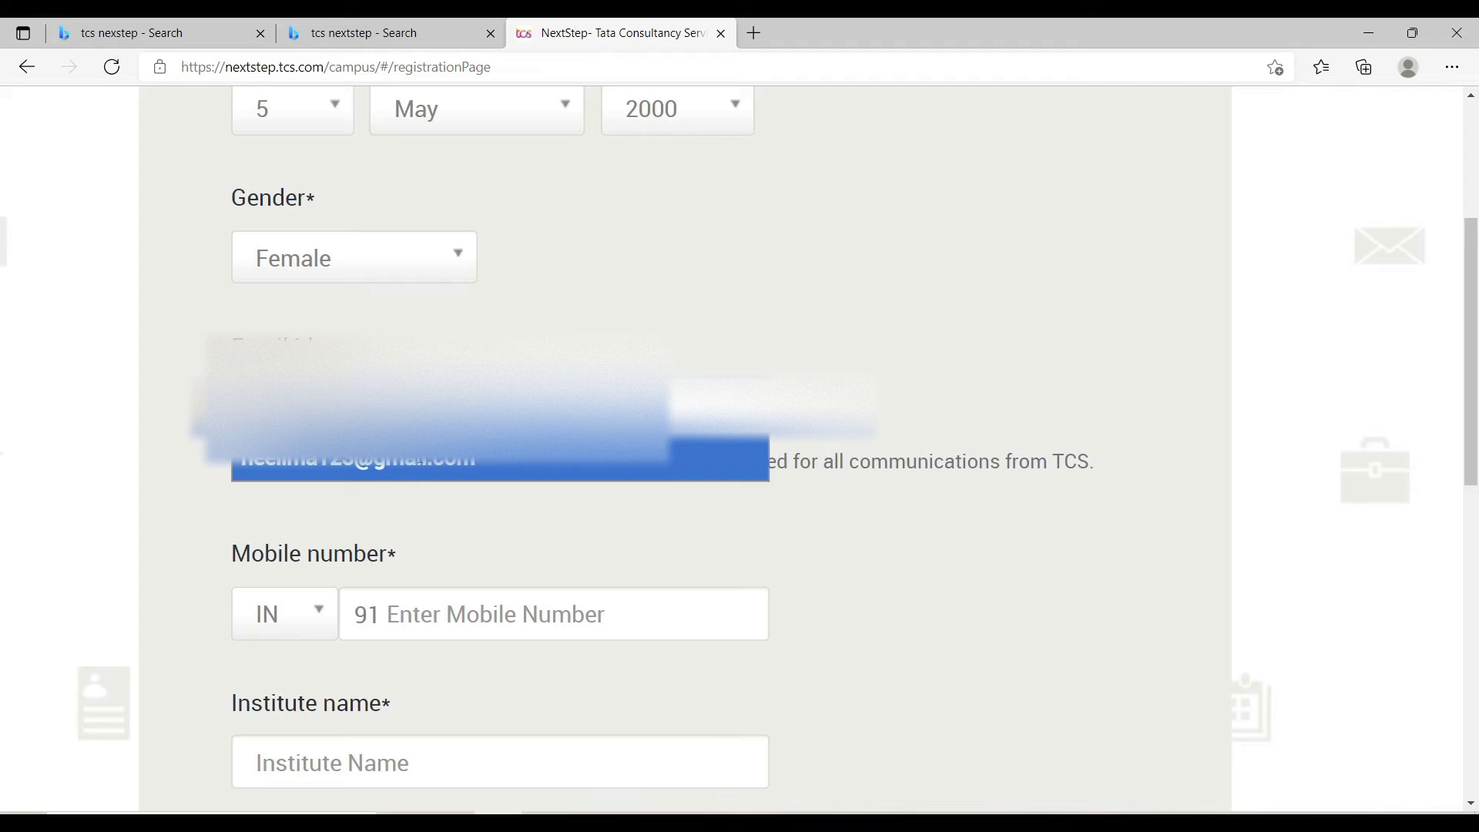
scroll(416, 474, "down", 2)
left_click(417, 430)
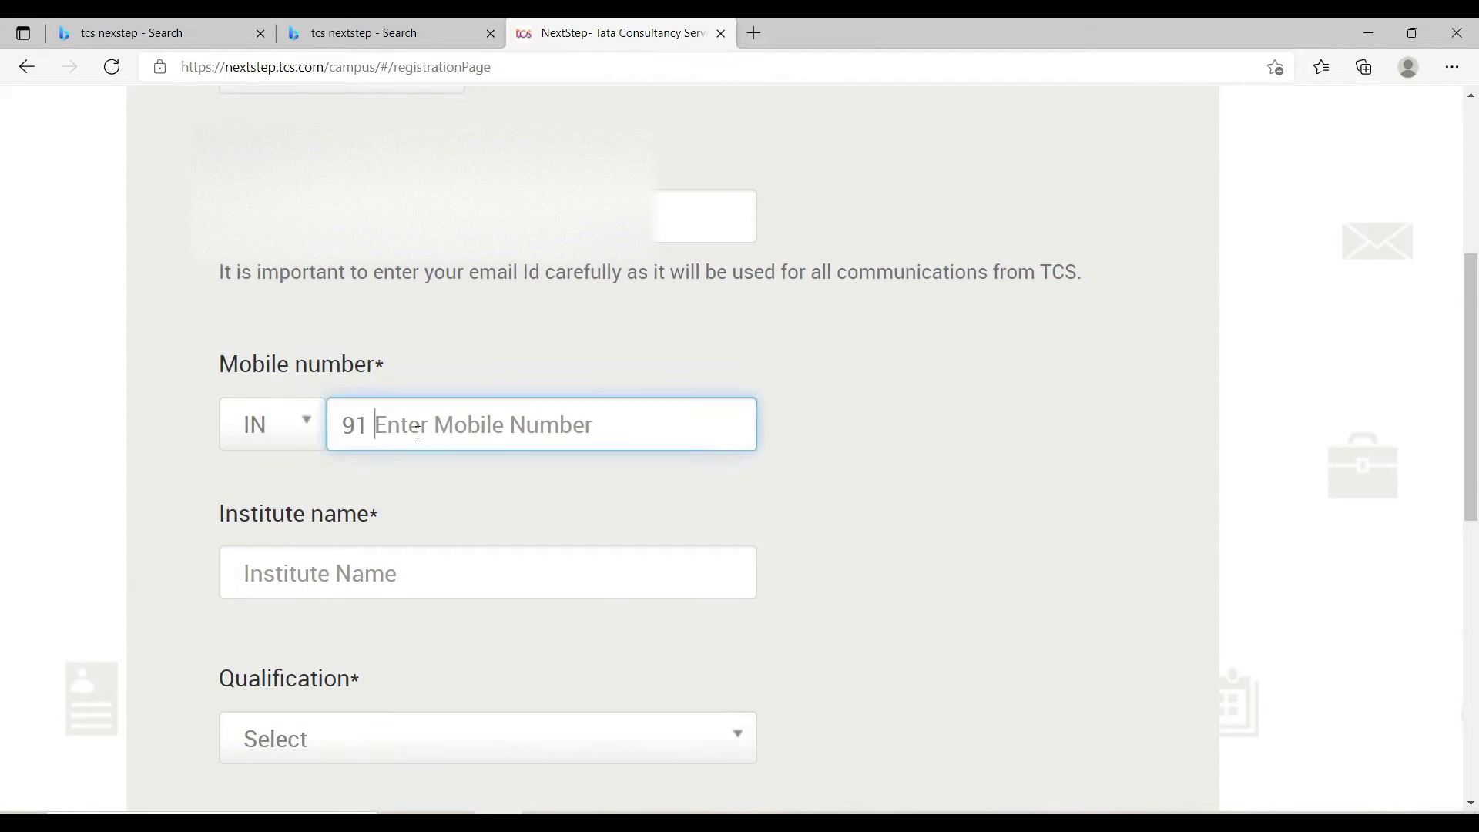
type("79")
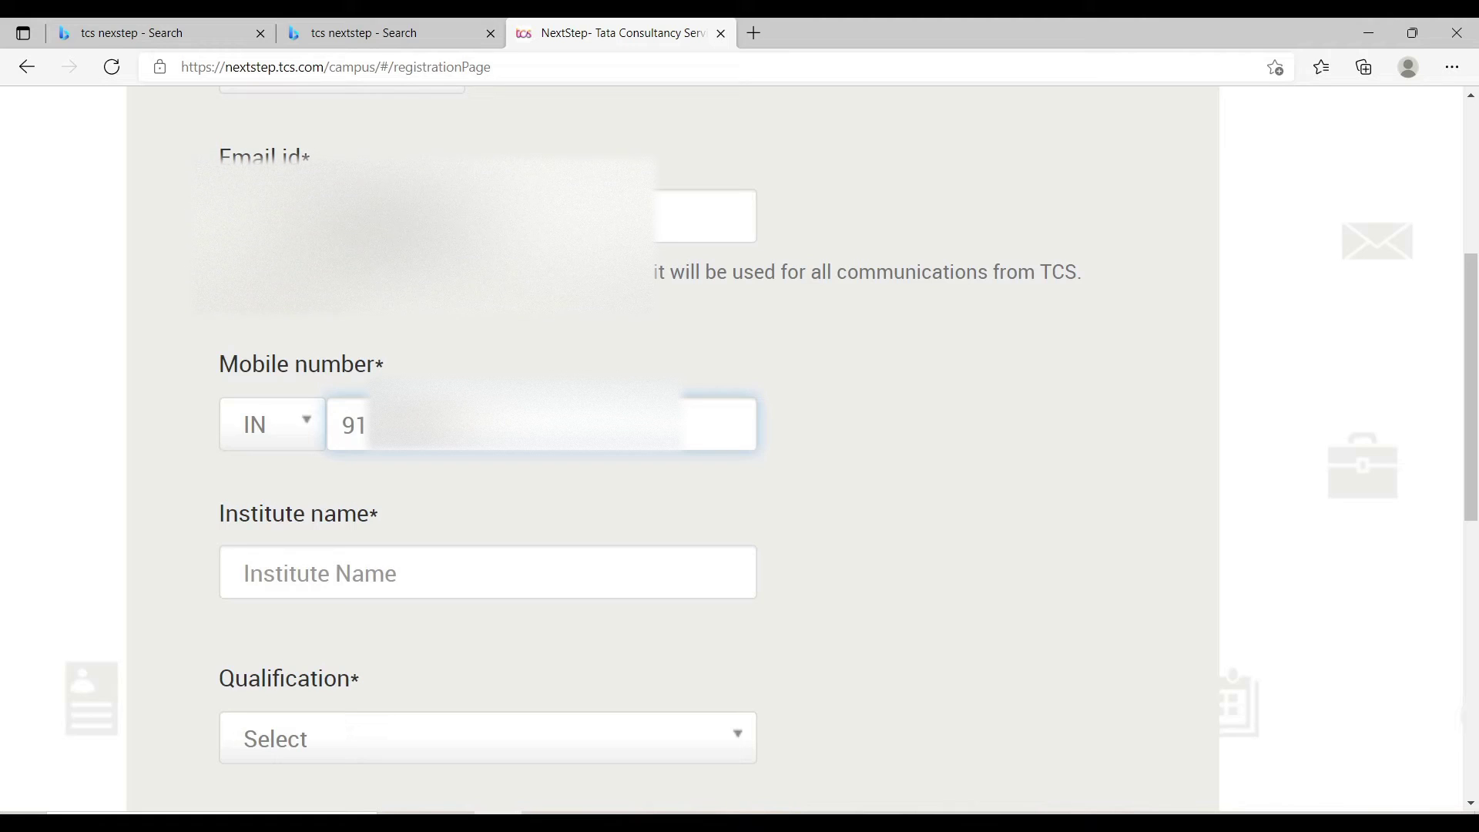
scroll(412, 428, "down", 2)
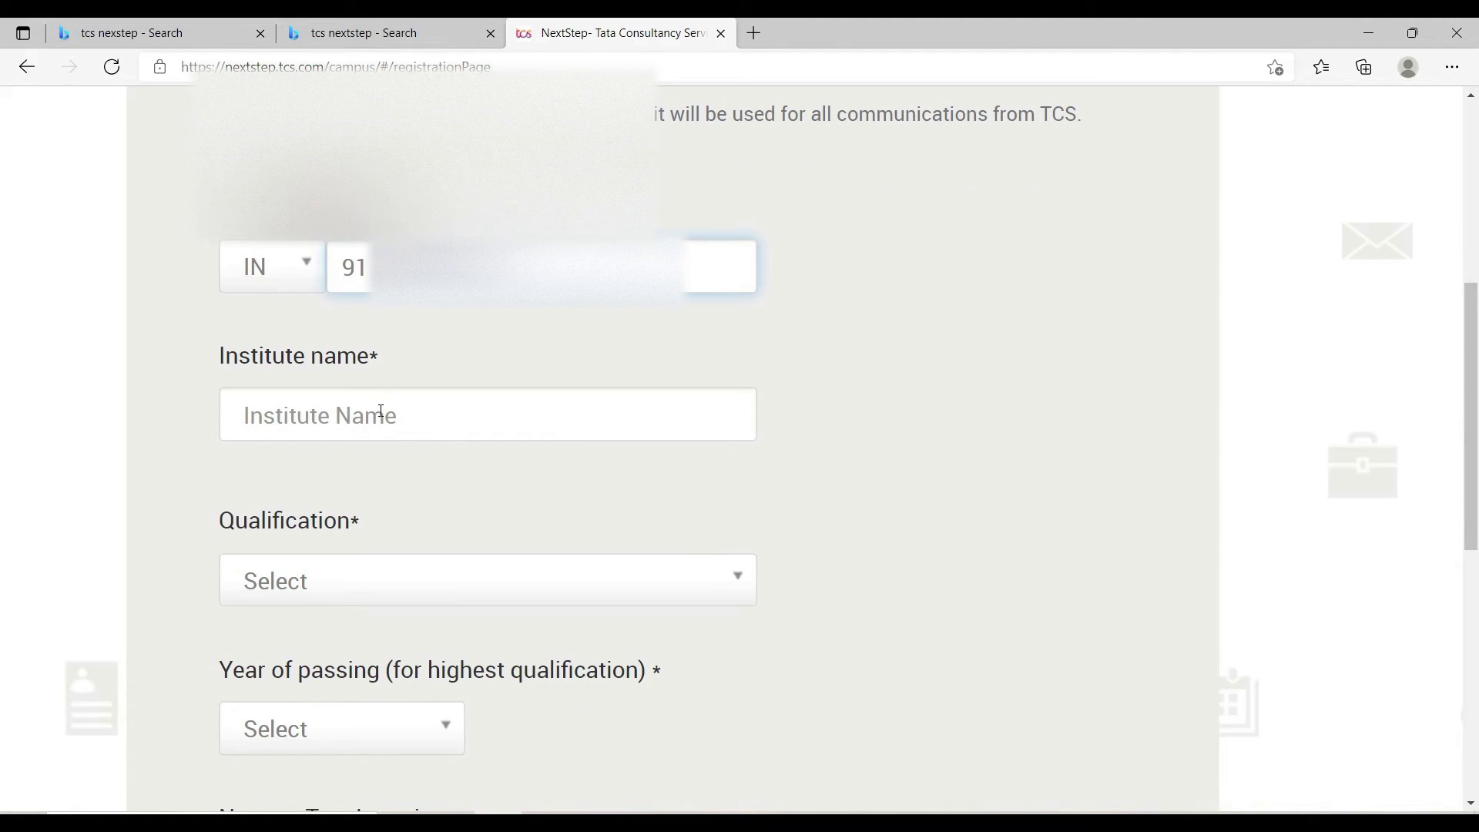
scroll(381, 412, "down", 1)
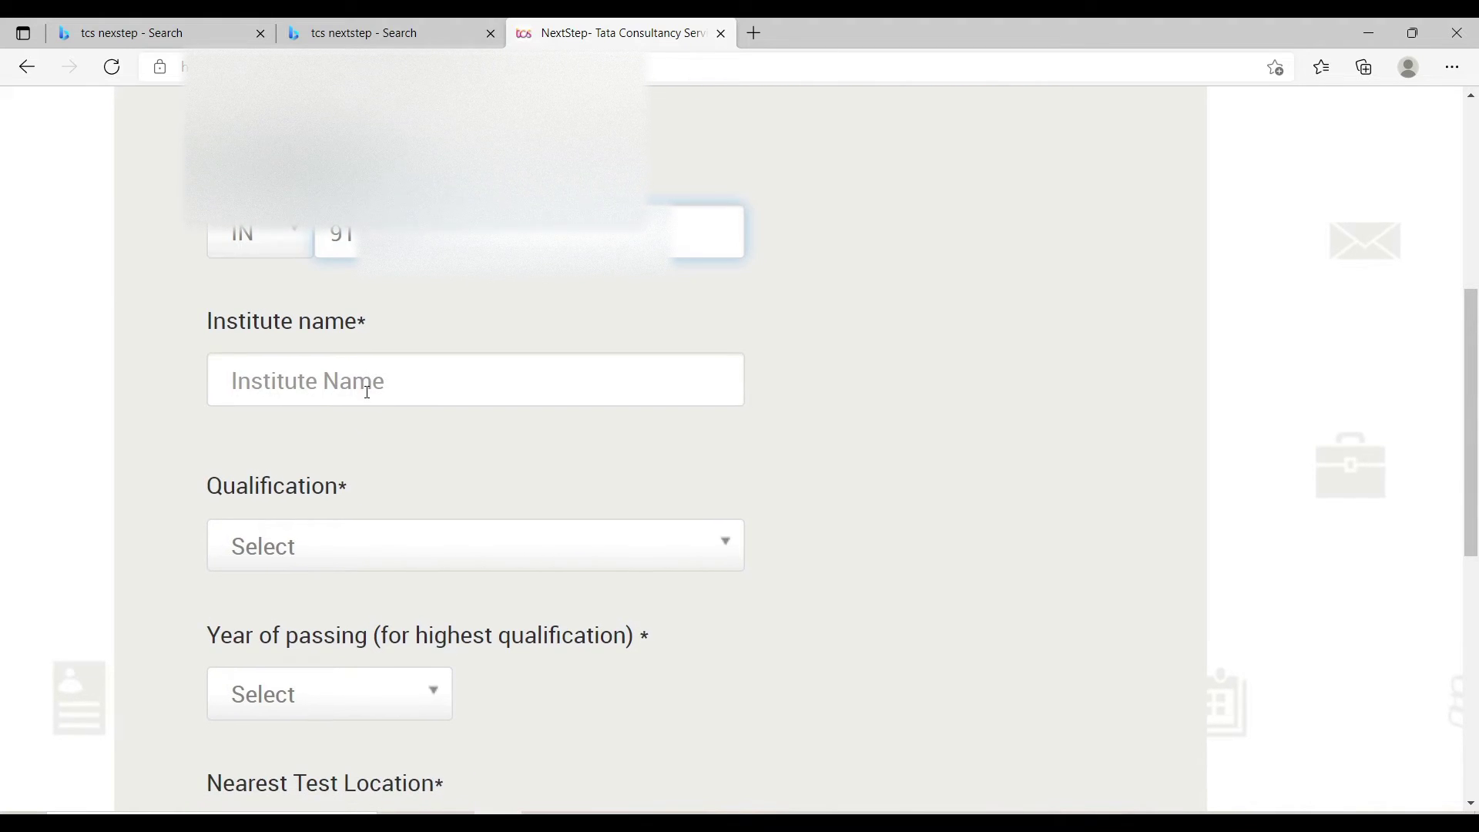
Choose institute A And M Institute Of Computer And Technology, Gurdaspur, and qualification B.Sc Degree.
left_click(365, 390)
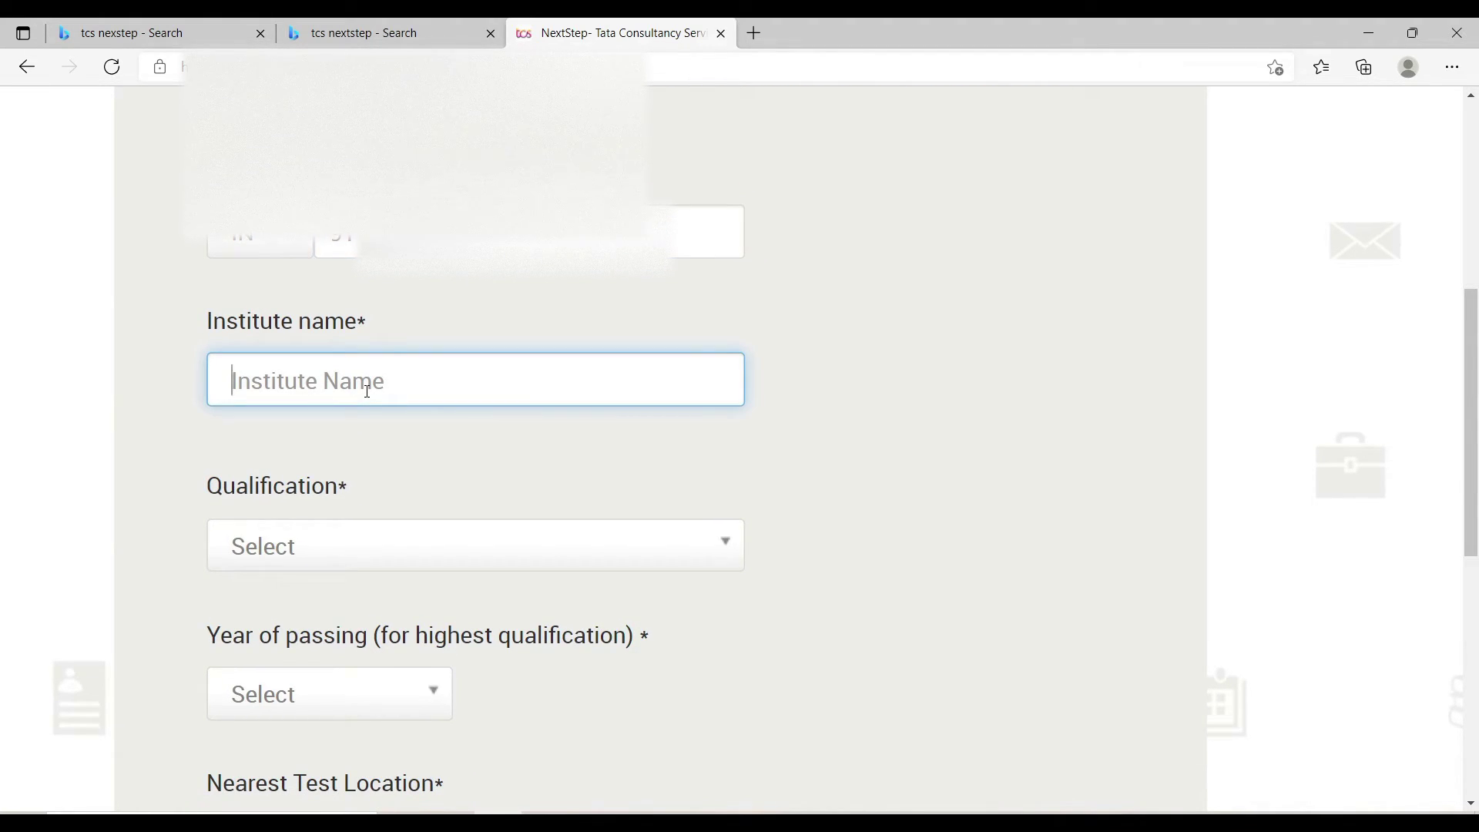
type("a")
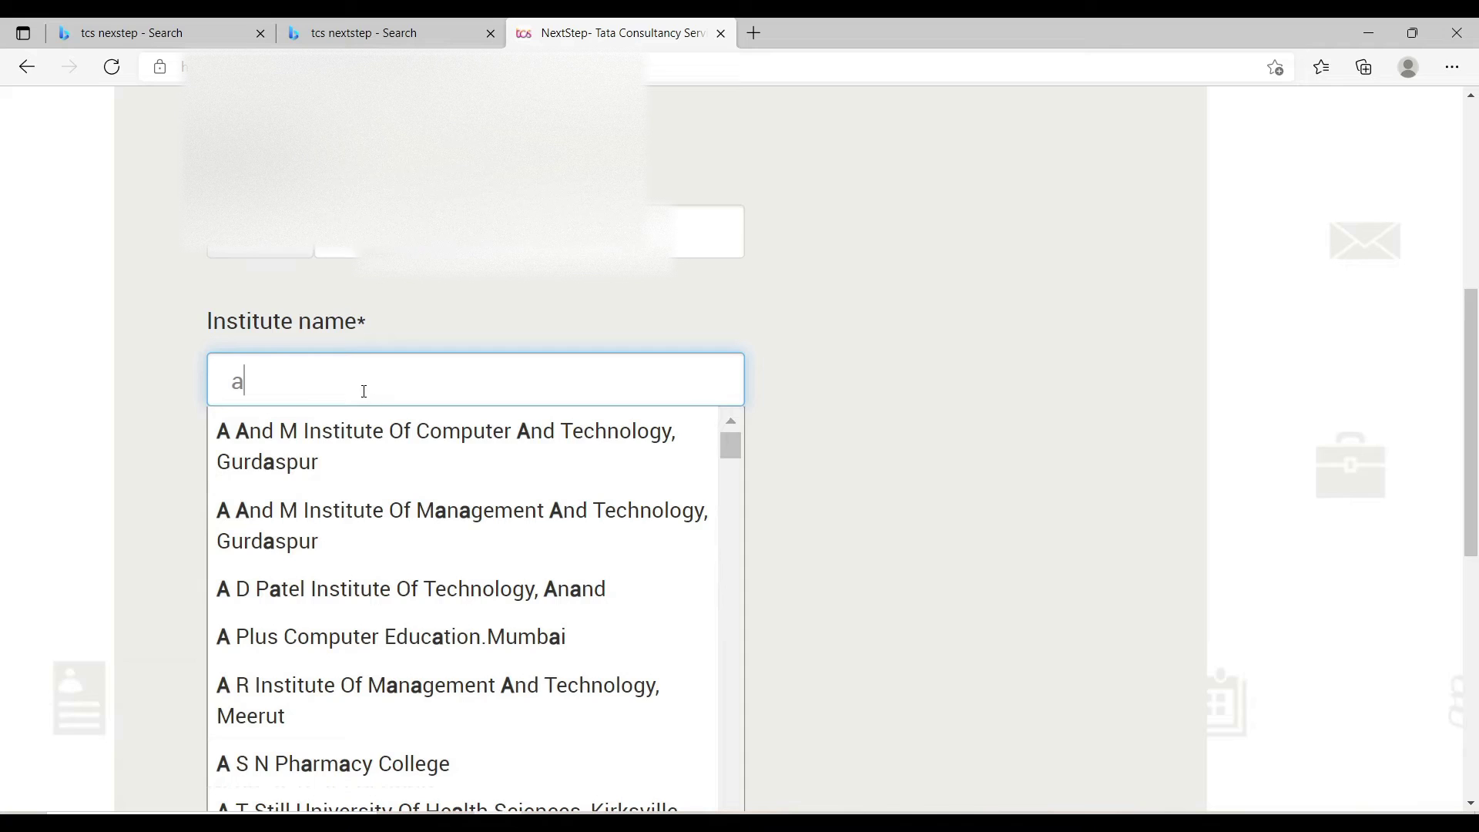
left_click(321, 445)
scroll(320, 445, "down", 1)
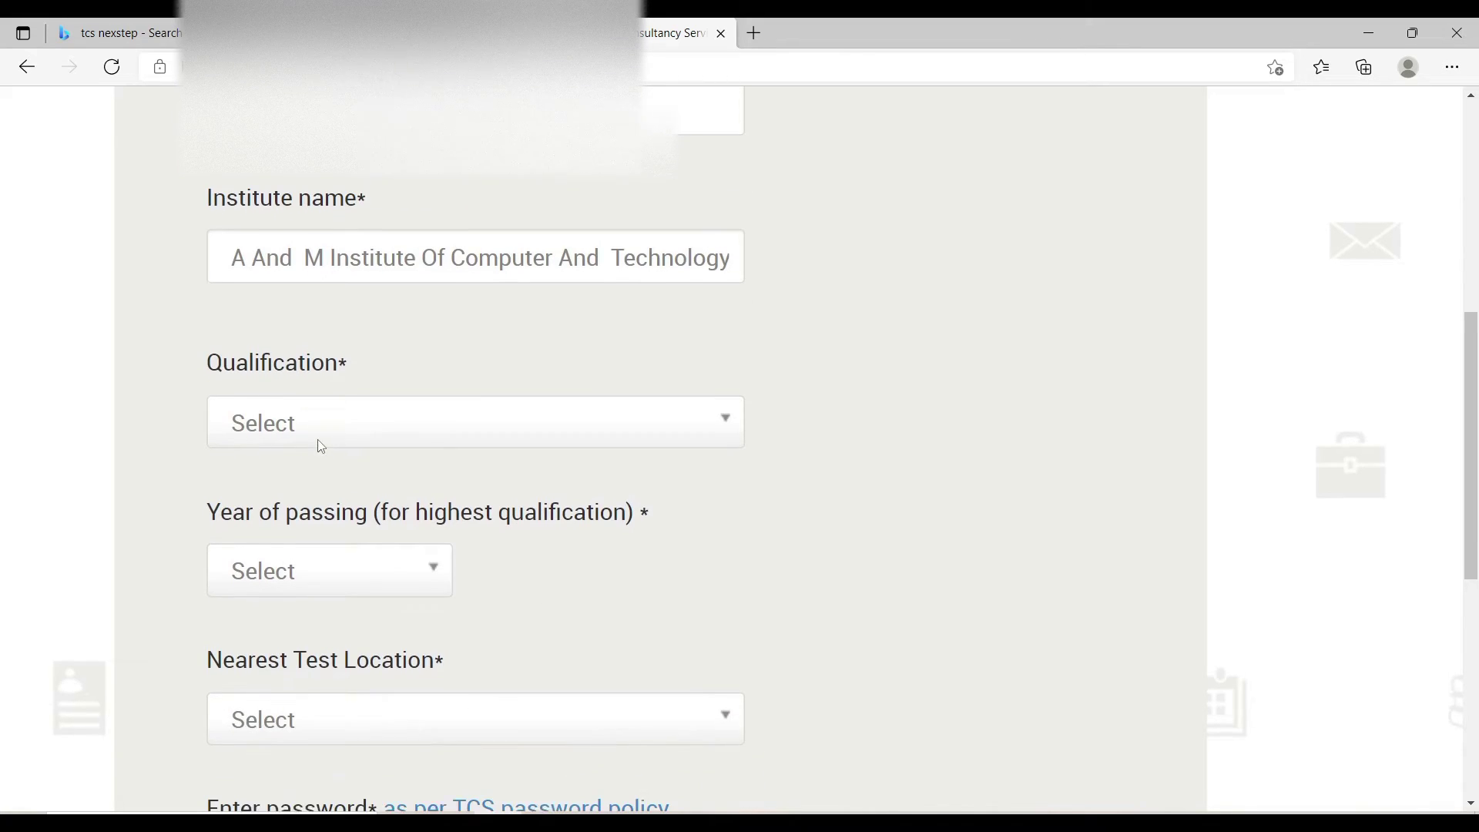
left_click(286, 420)
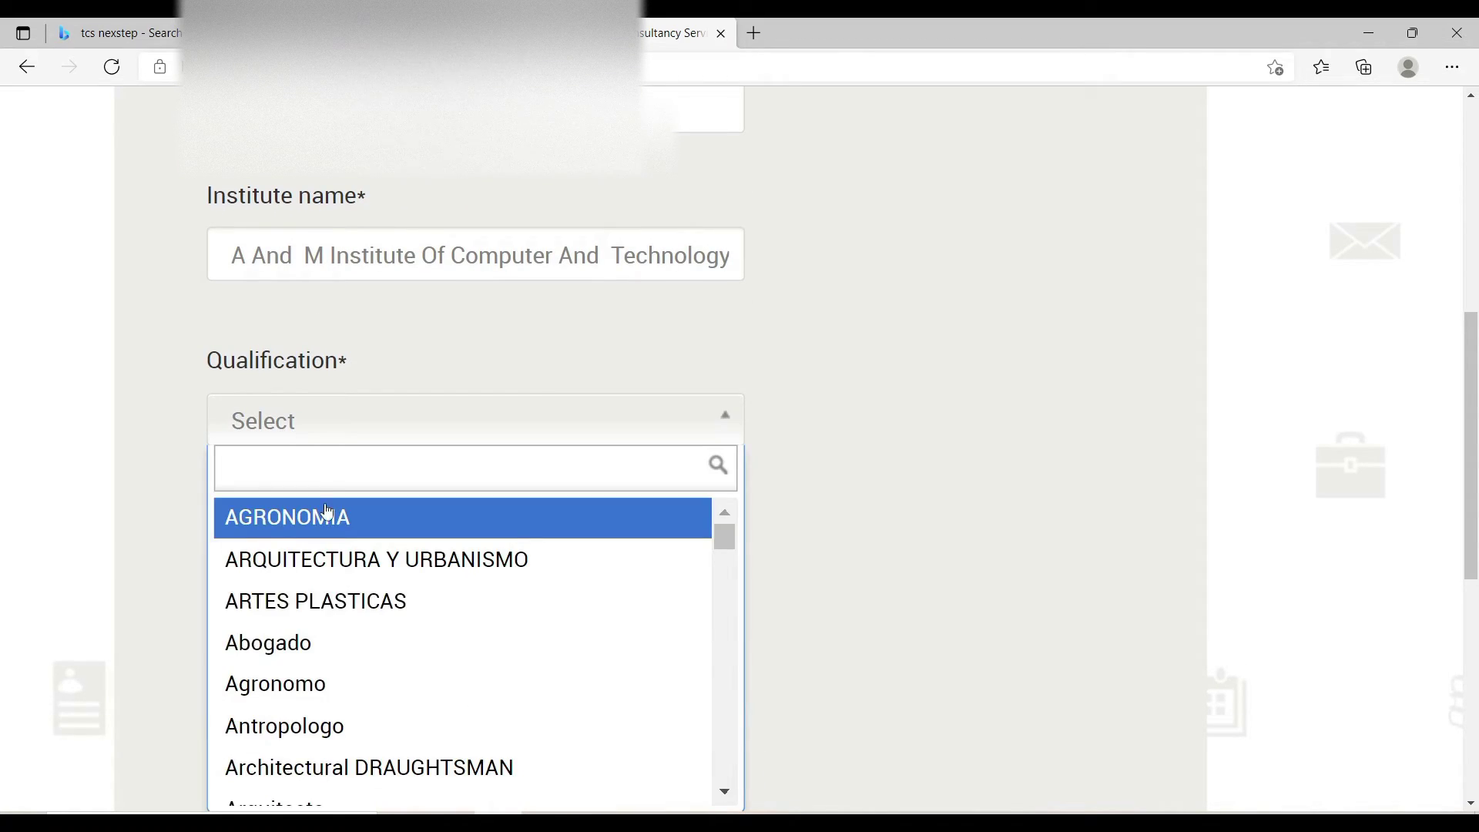
scroll(347, 635, "down", 1)
scroll(347, 632, "down", 1)
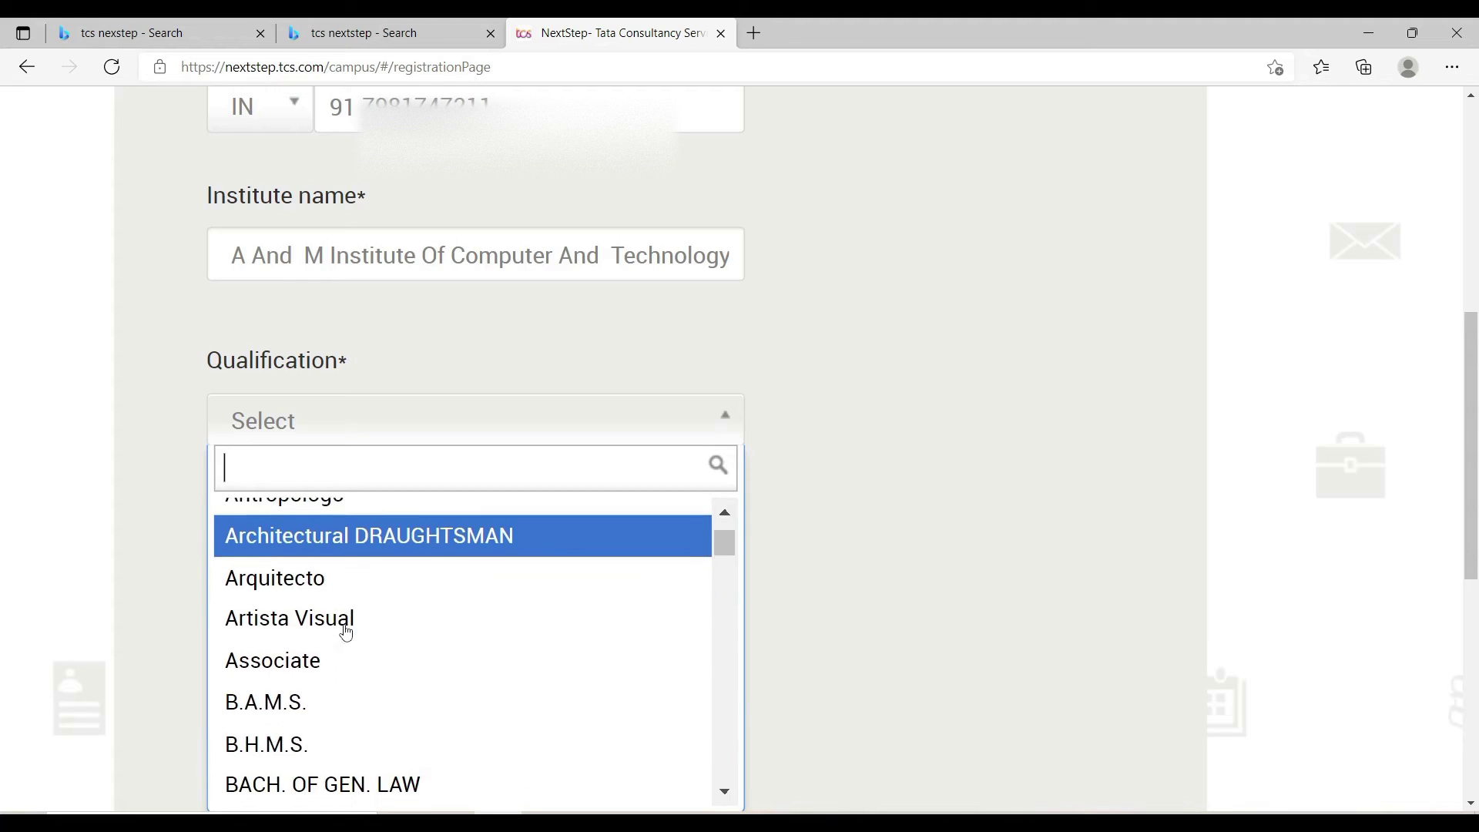
scroll(347, 632, "down", 1)
scroll(345, 632, "down", 1)
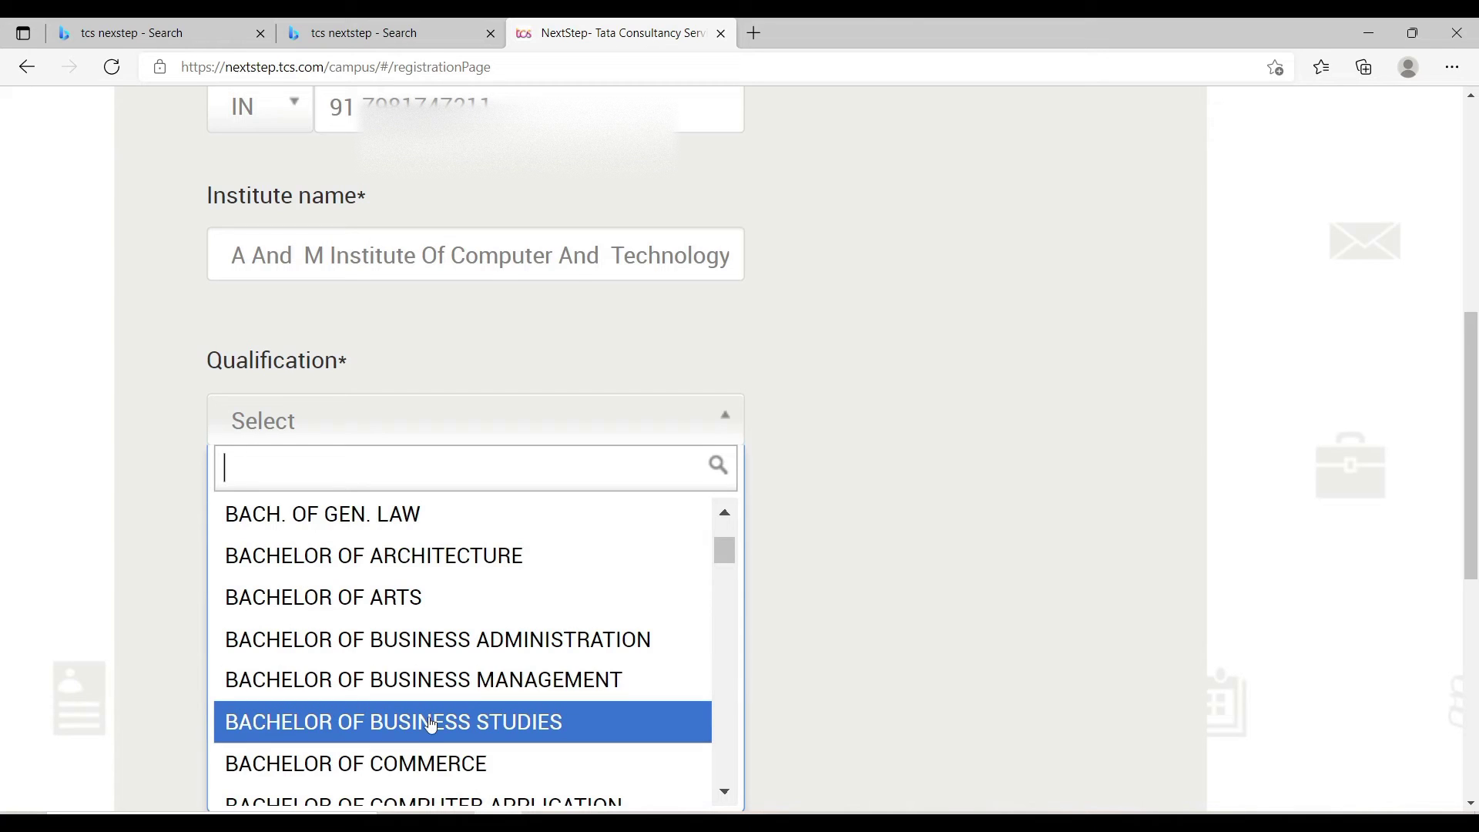
scroll(428, 733, "down", 1)
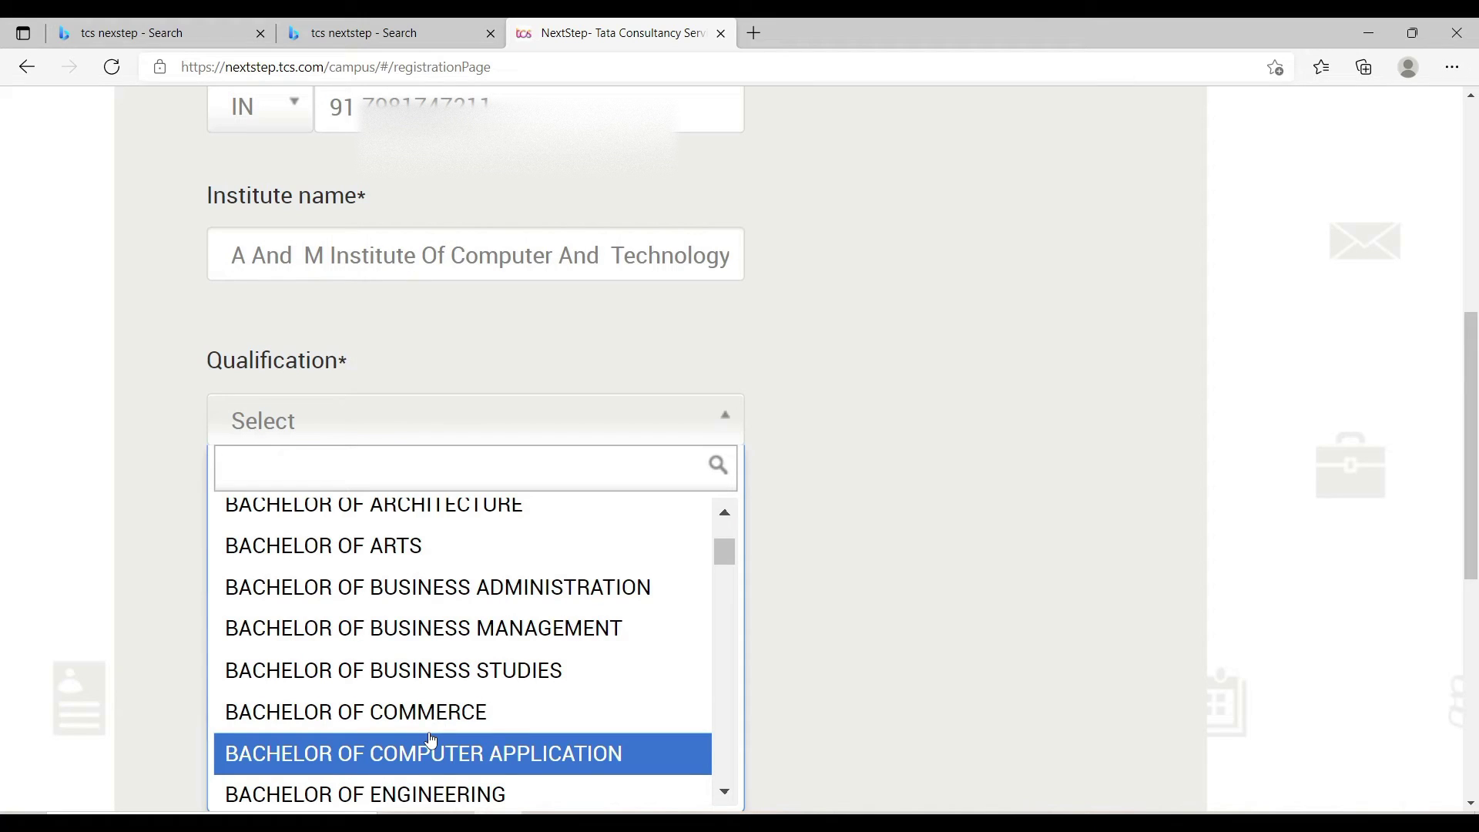
scroll(431, 740, "down", 2)
scroll(430, 740, "down", 1)
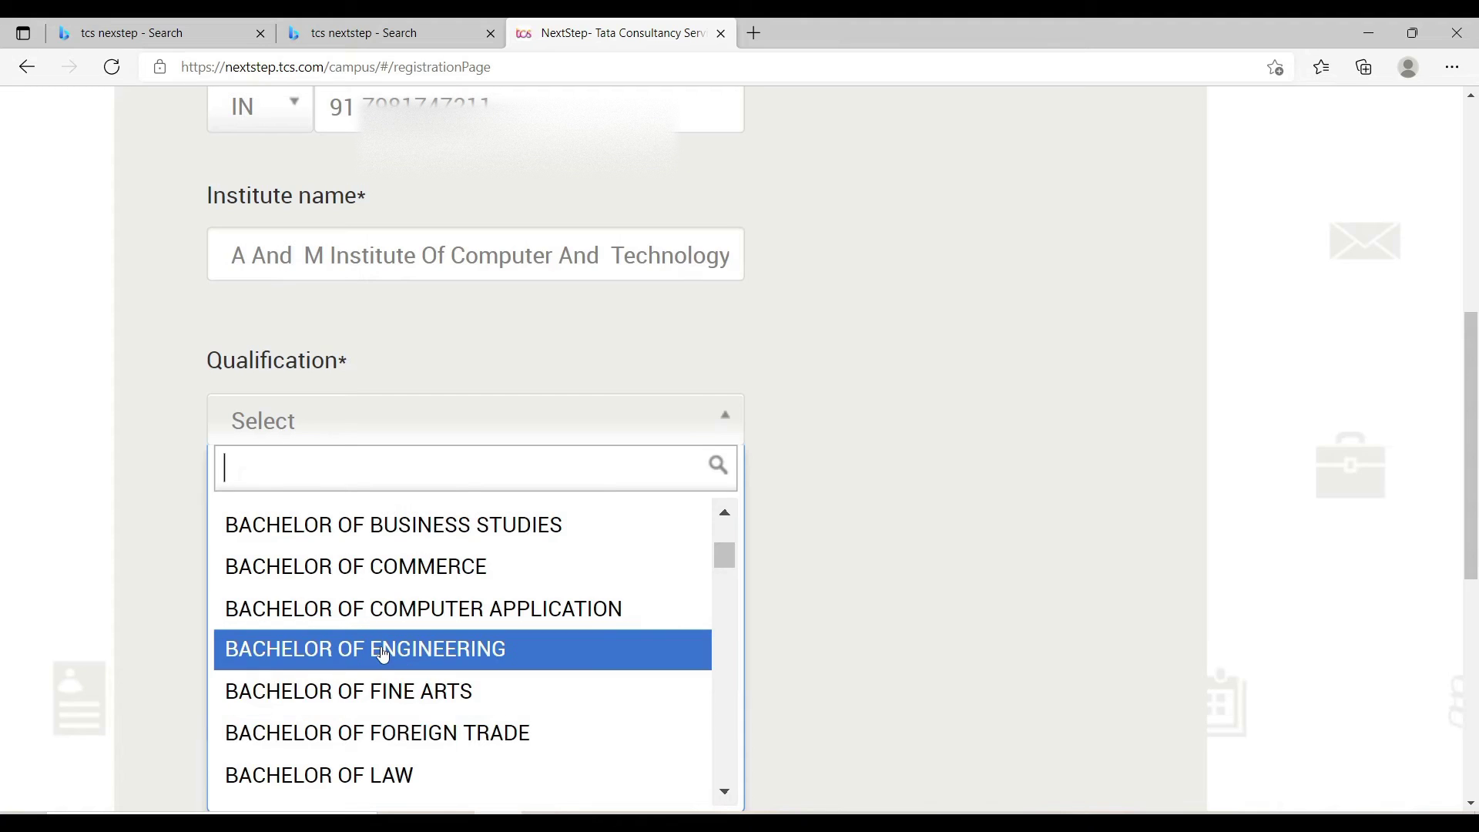
scroll(382, 653, "up", 2)
scroll(383, 655, "up", 1)
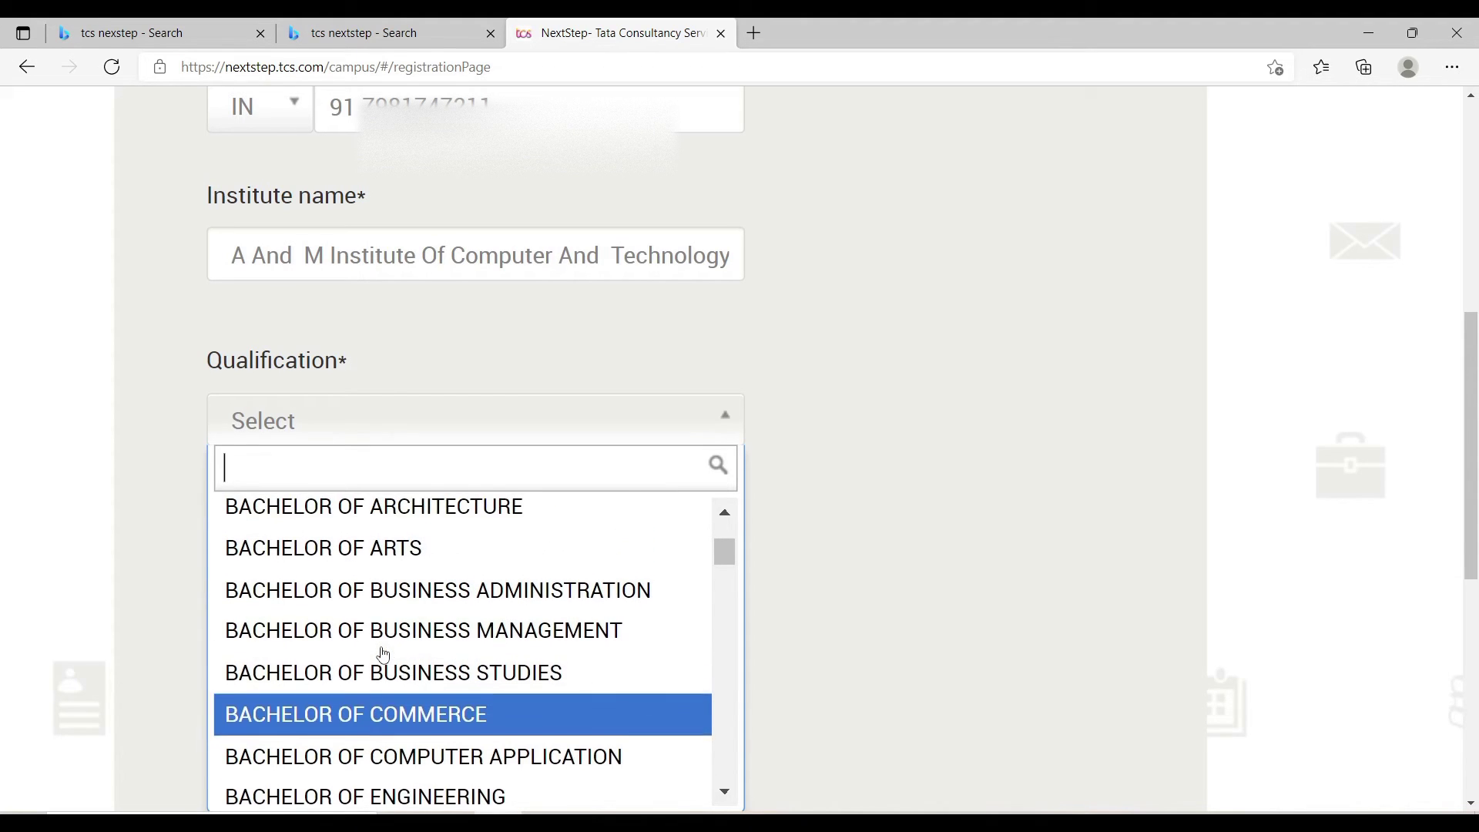
scroll(382, 654, "up", 1)
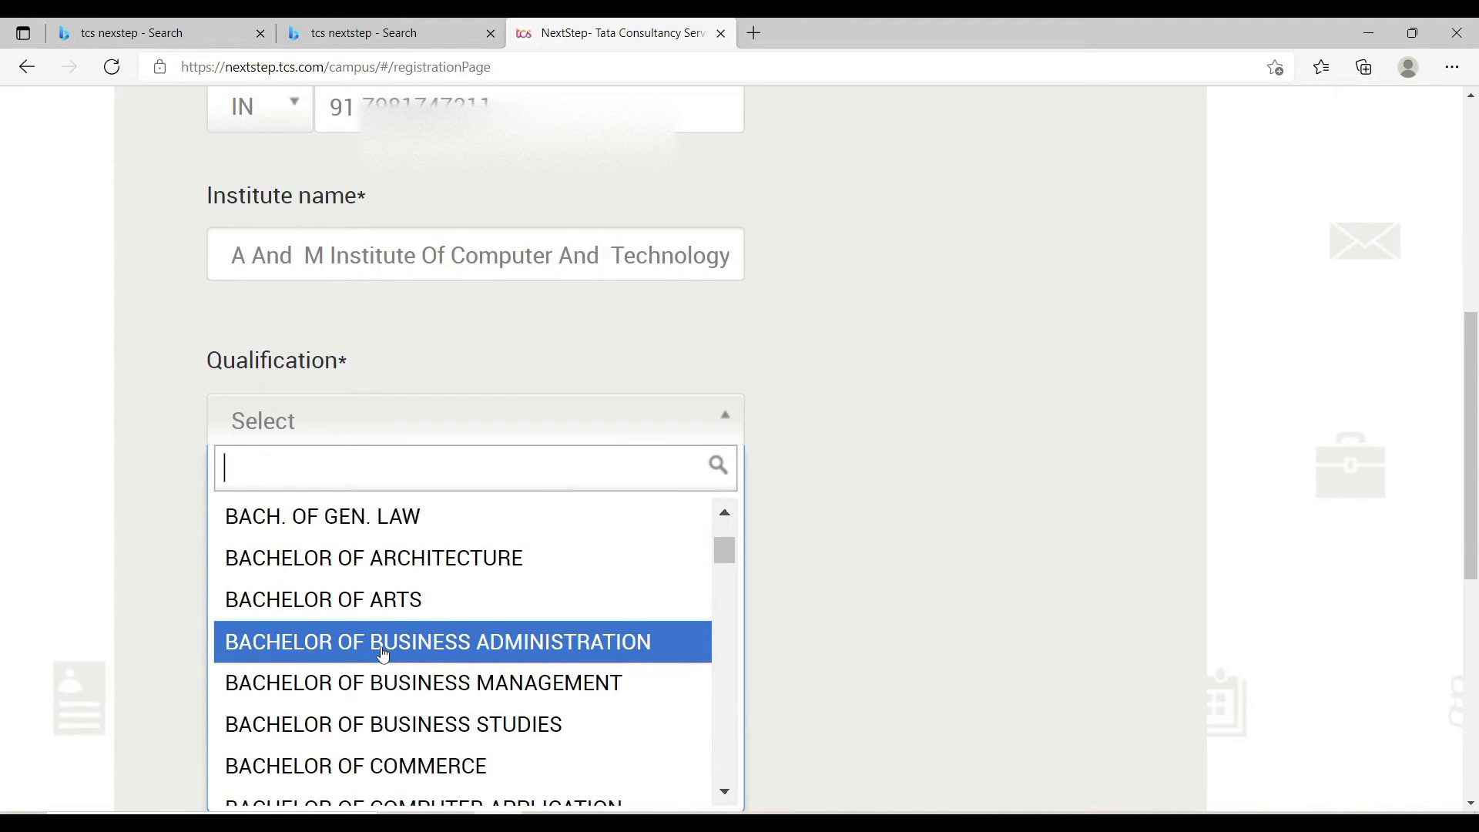
scroll(419, 726, "up", 2)
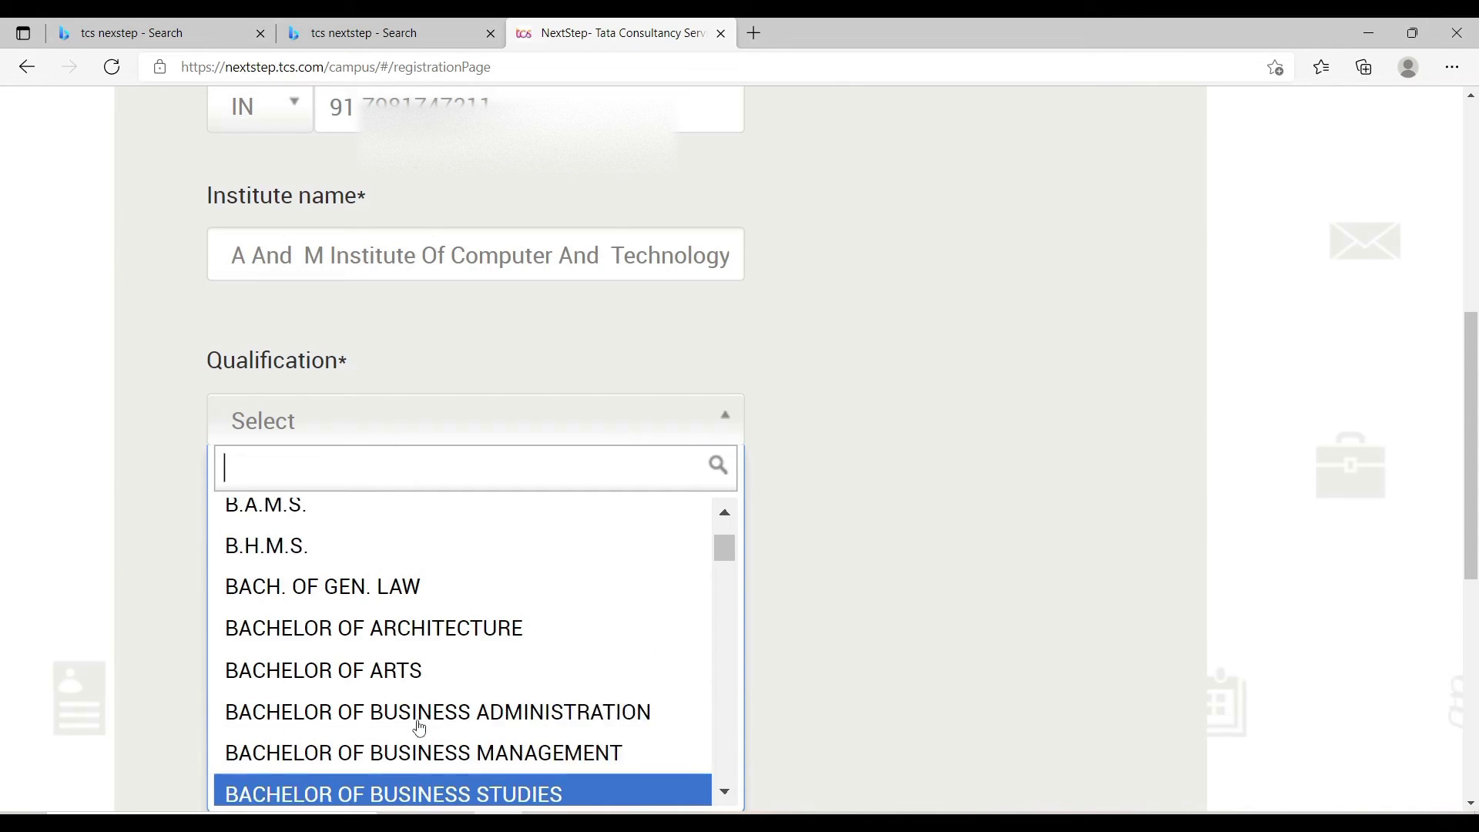
scroll(419, 725, "up", 1)
scroll(419, 726, "down", 4)
scroll(418, 726, "down", 2)
scroll(418, 726, "down", 2)
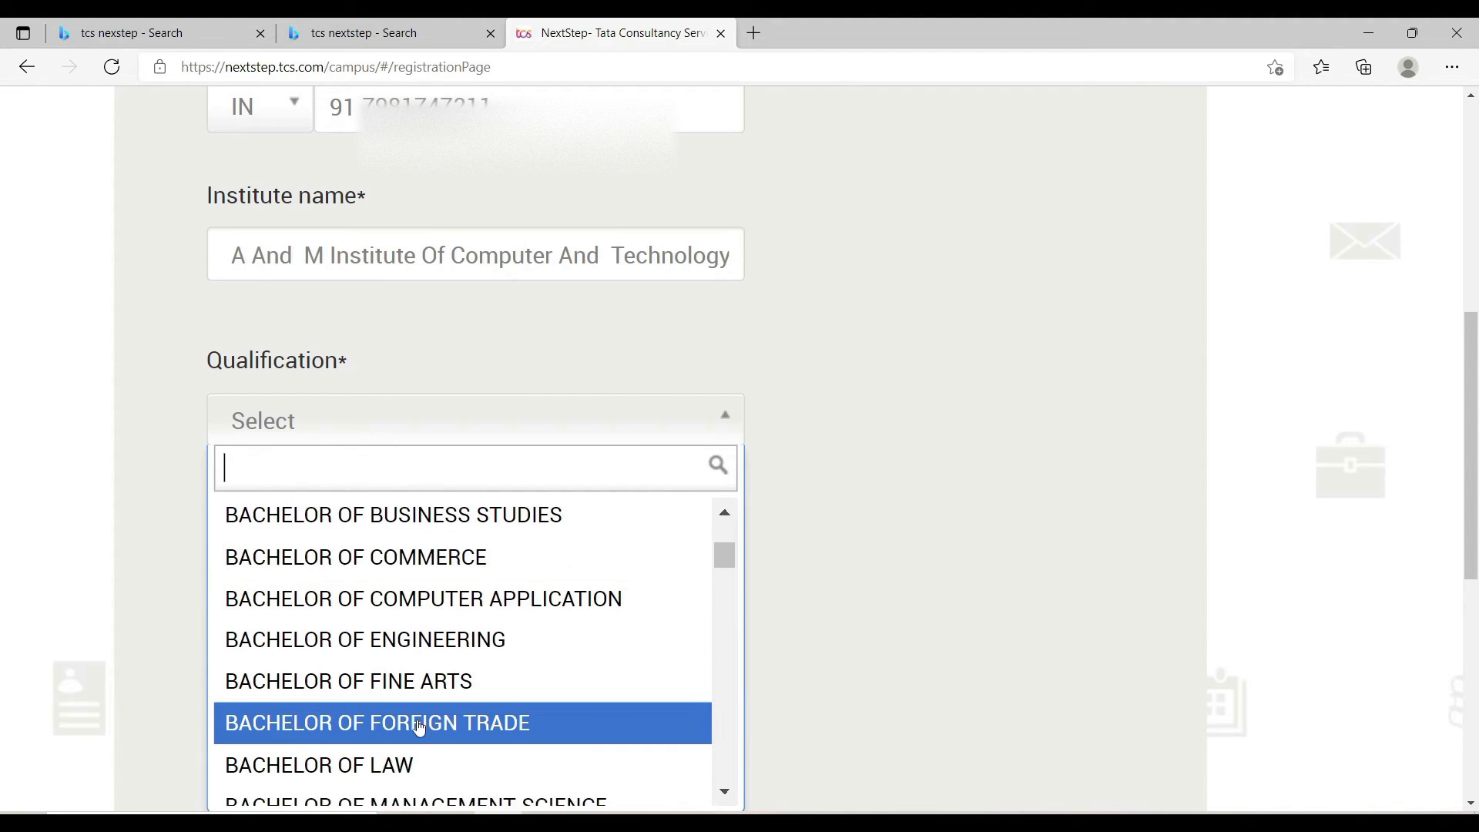
scroll(419, 725, "down", 2)
scroll(419, 726, "down", 1)
scroll(419, 725, "down", 2)
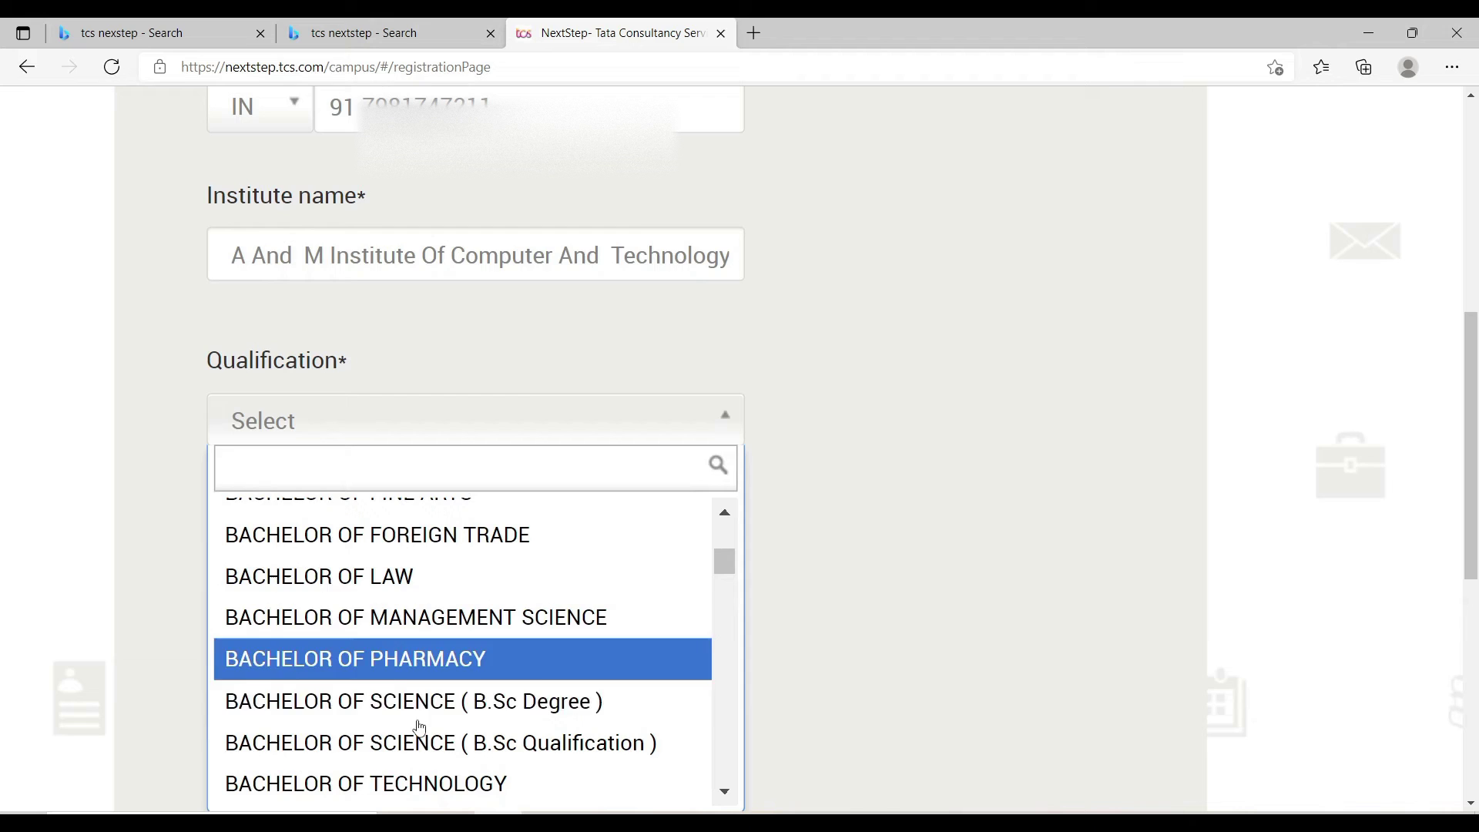
left_click(418, 714)
scroll(416, 716, "down", 1)
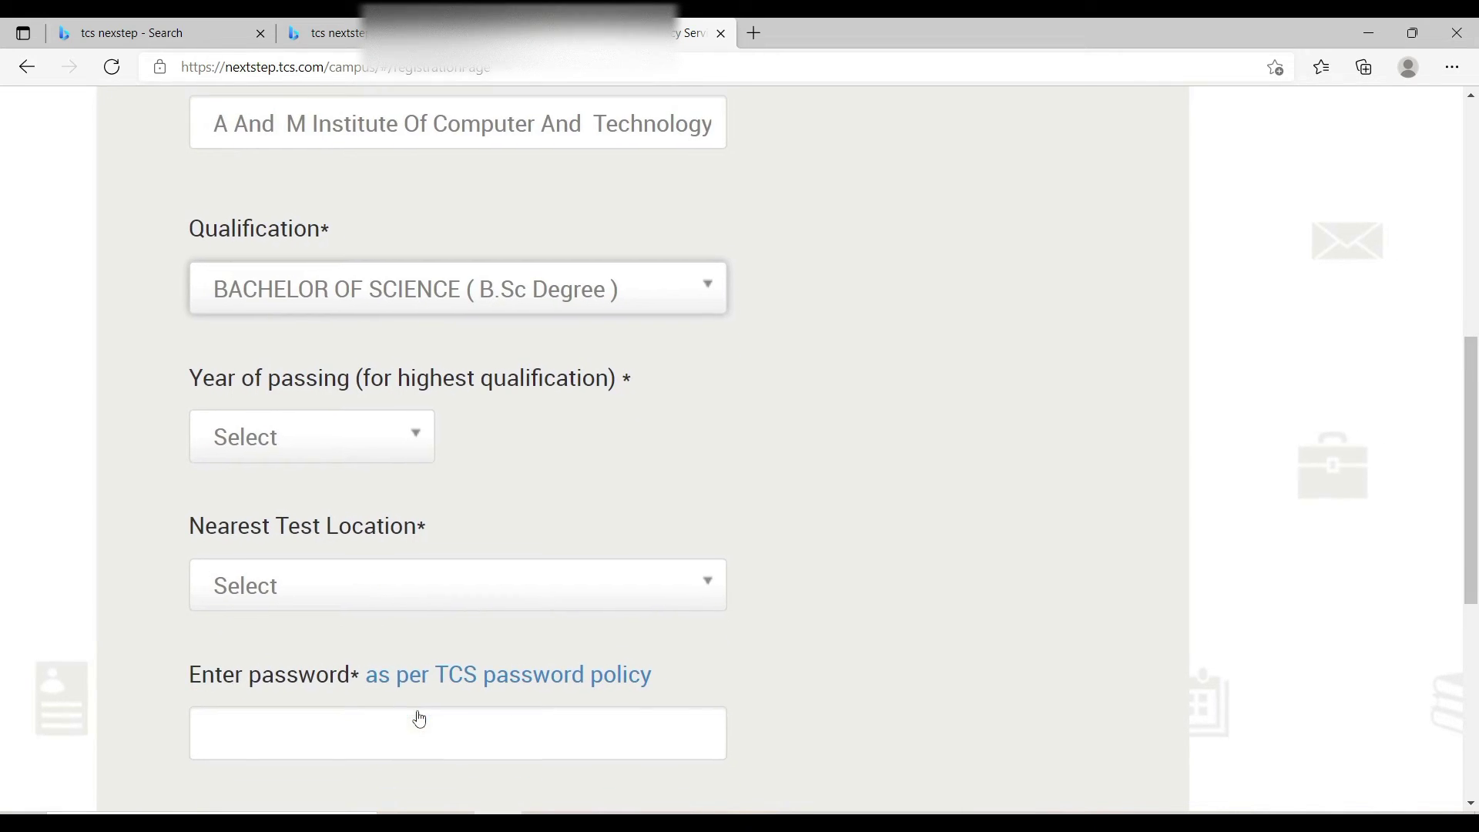
Pick 2022 from the Year of passing list.
left_click(305, 442)
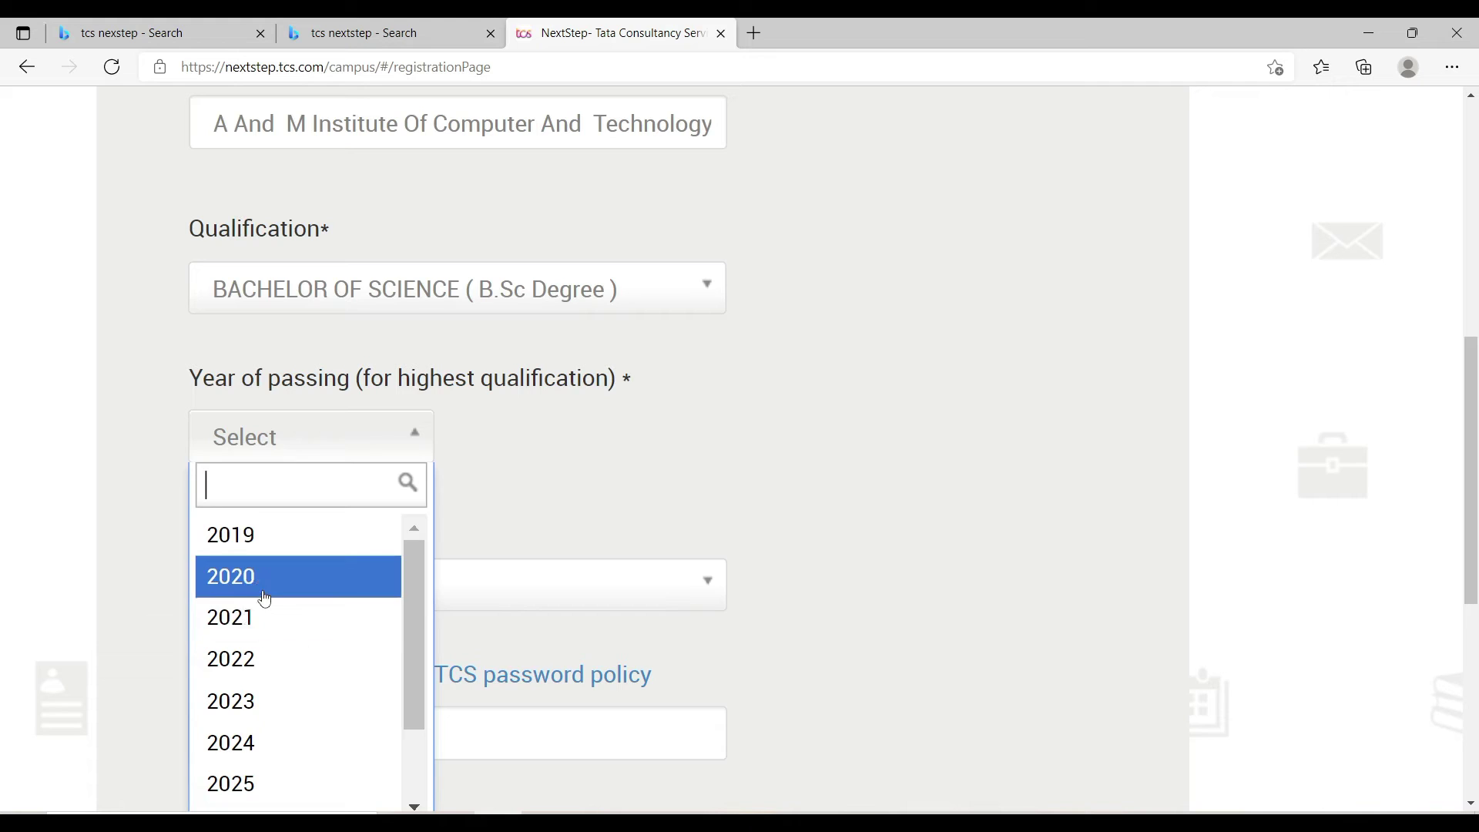
scroll(268, 660, "down", 1)
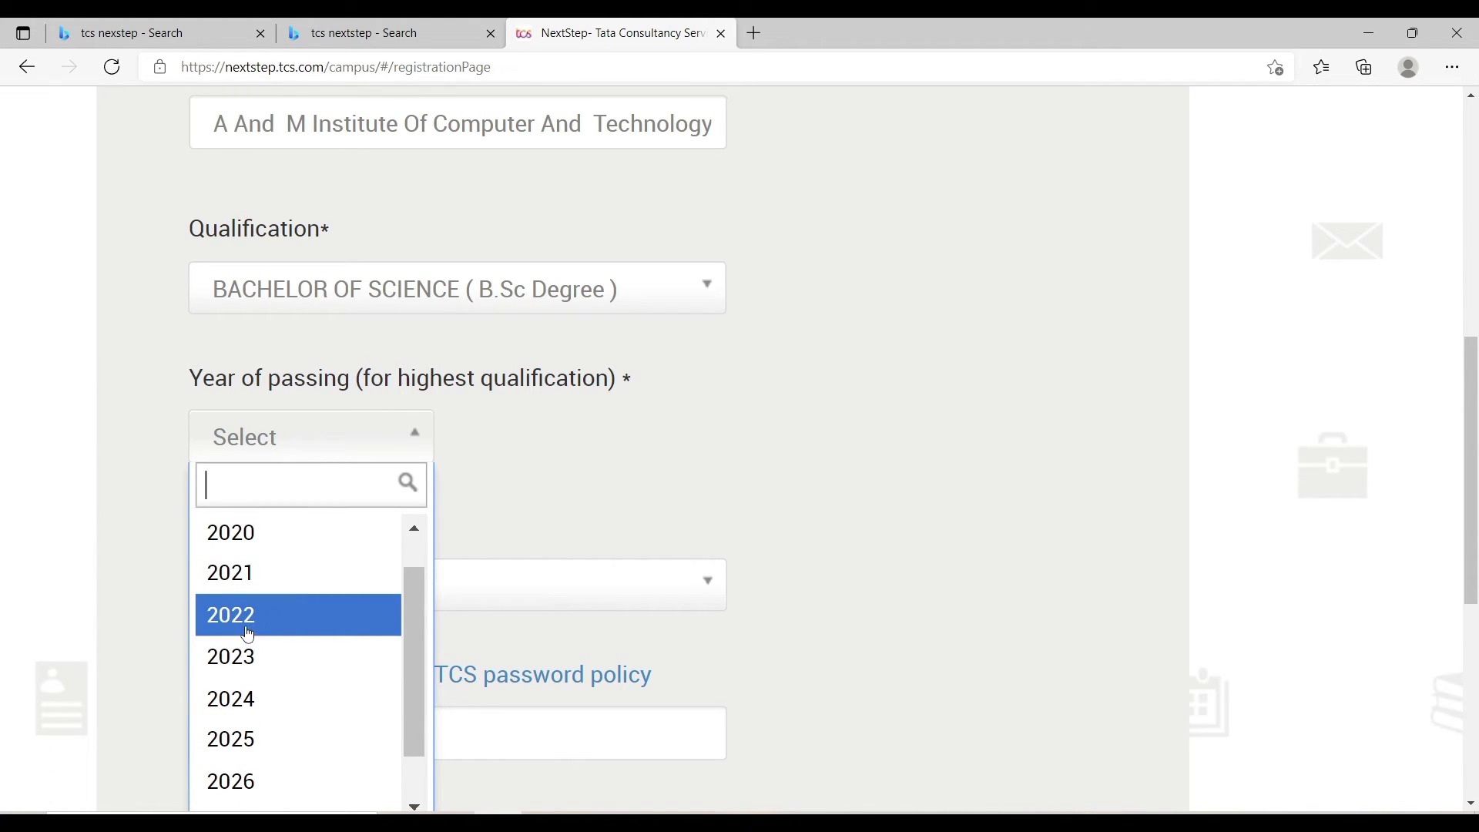
right_click(247, 632)
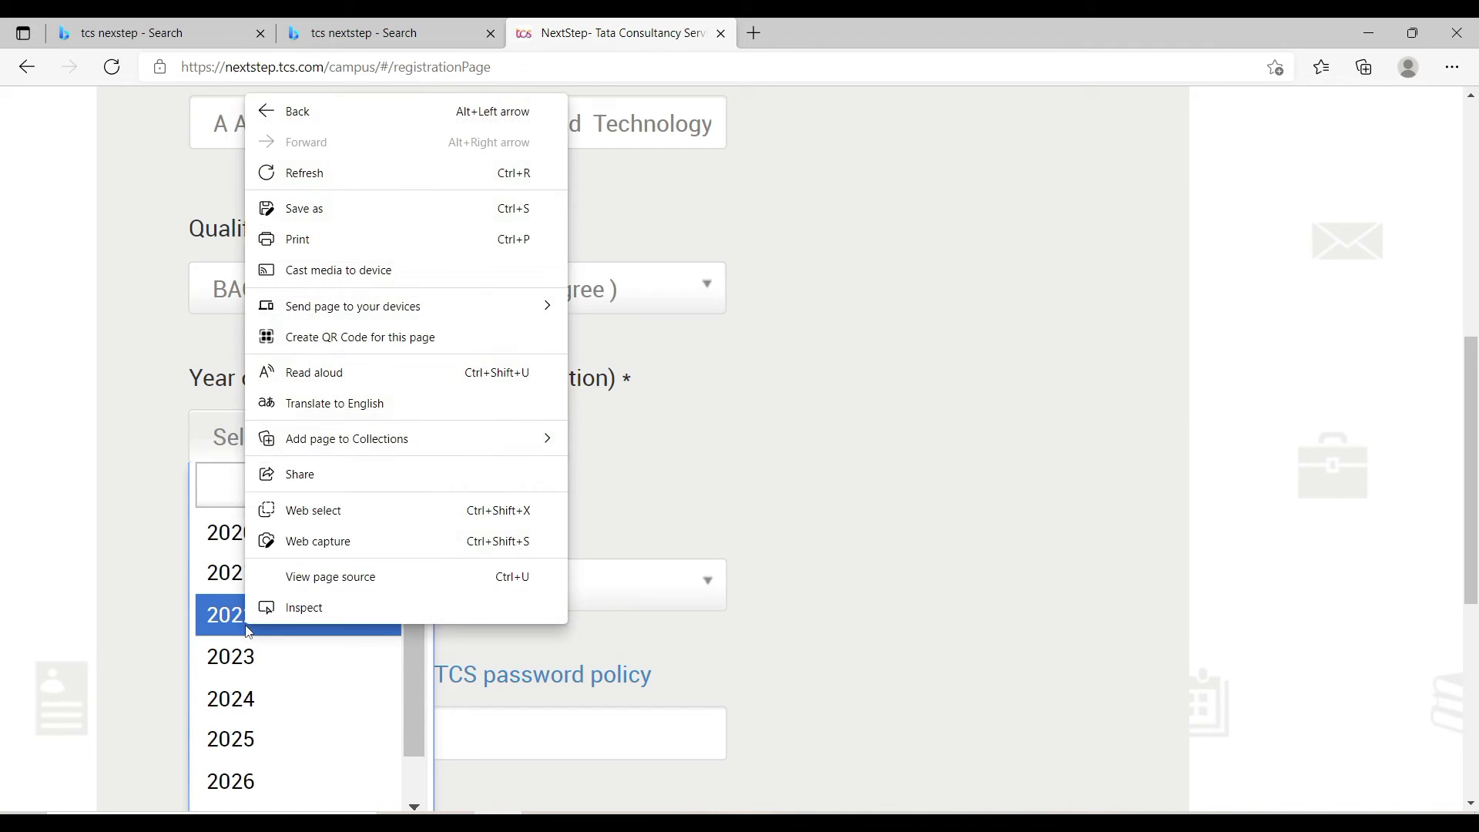
left_click(205, 613)
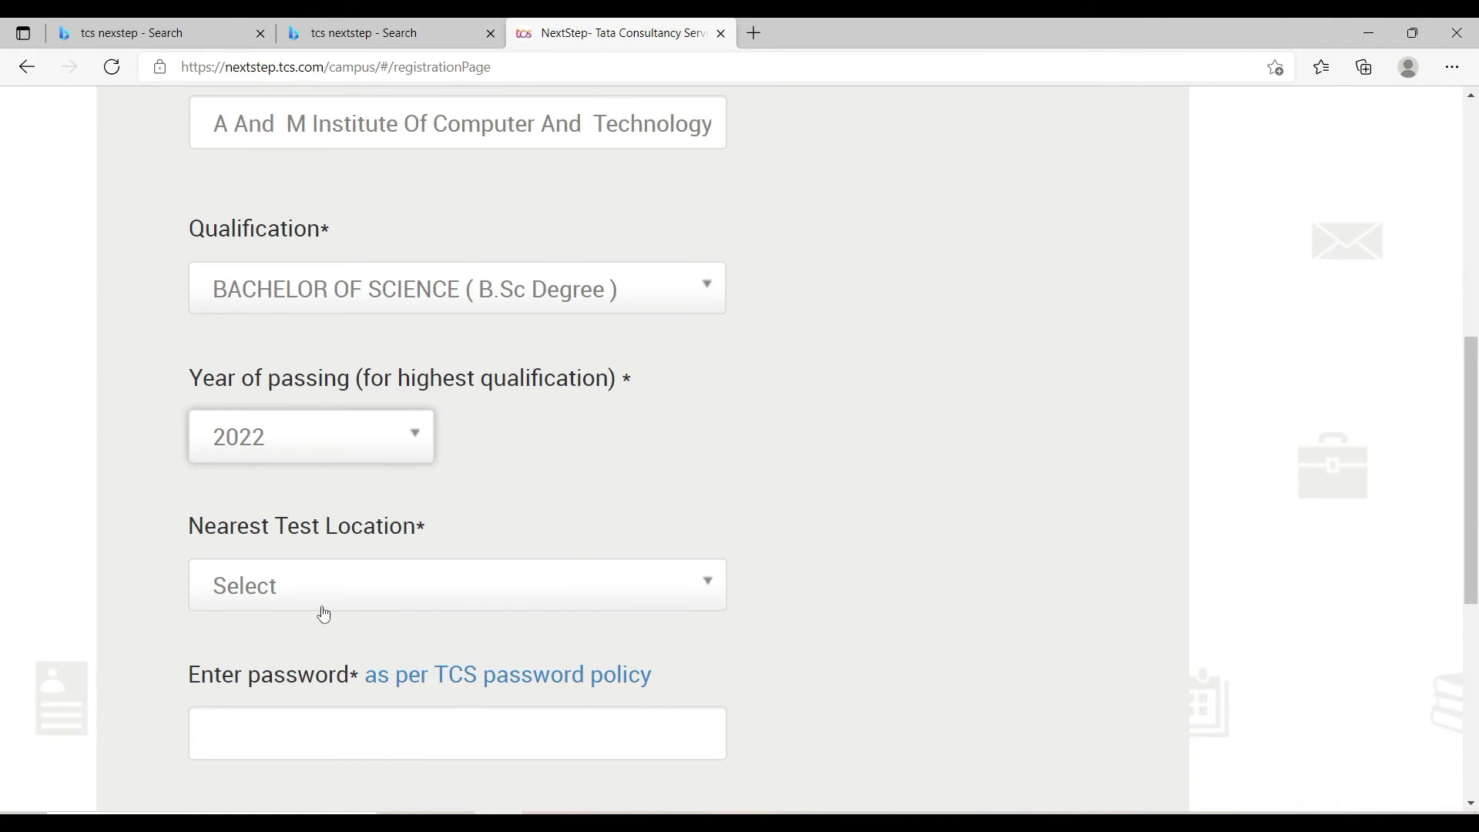
scroll(324, 613, "down", 1)
Pick HYDERABAD from the Nearest Test Location list.
left_click(267, 448)
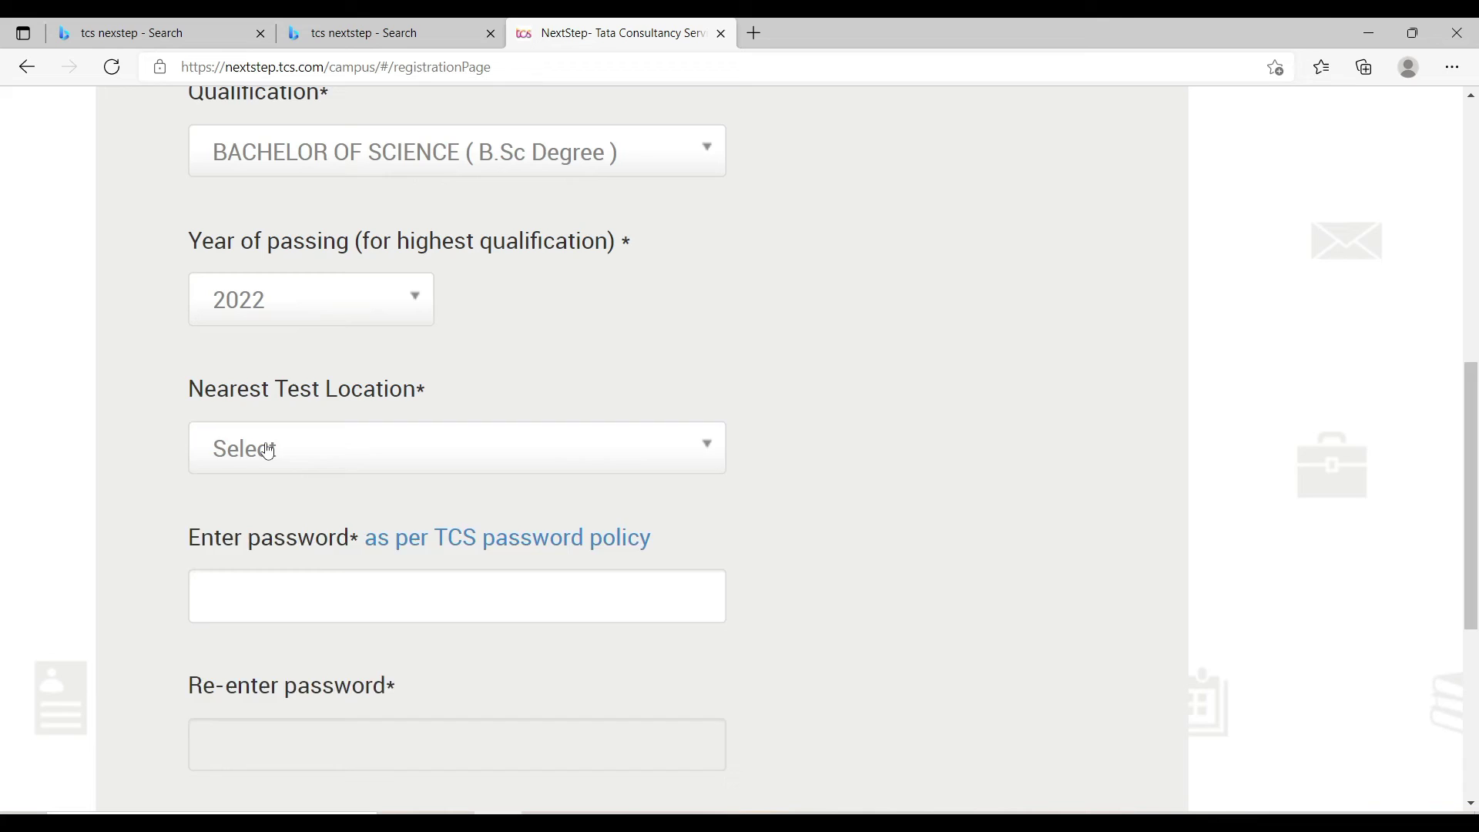
scroll(328, 660, "down", 2)
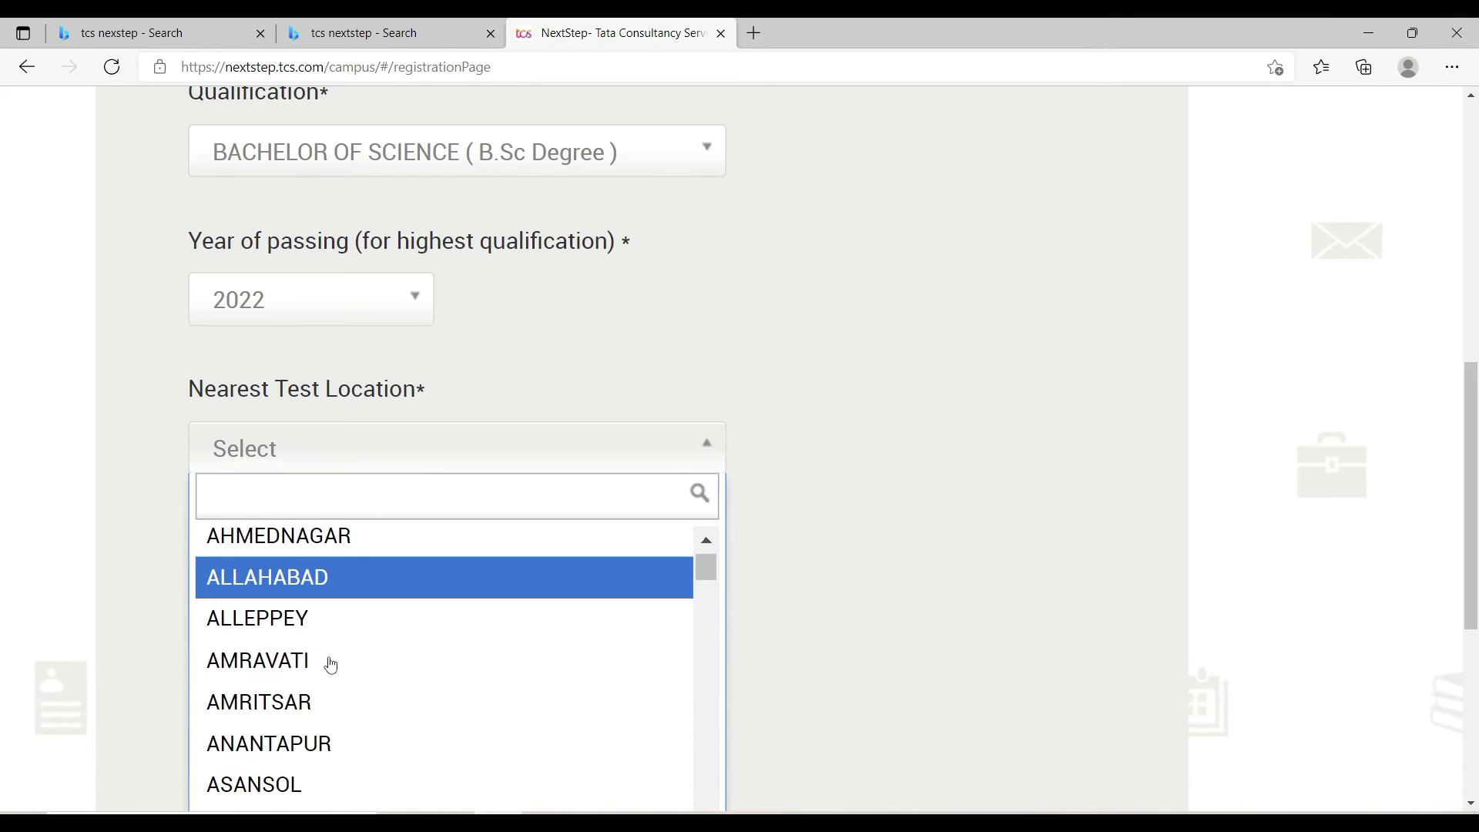
scroll(329, 664, "down", 1)
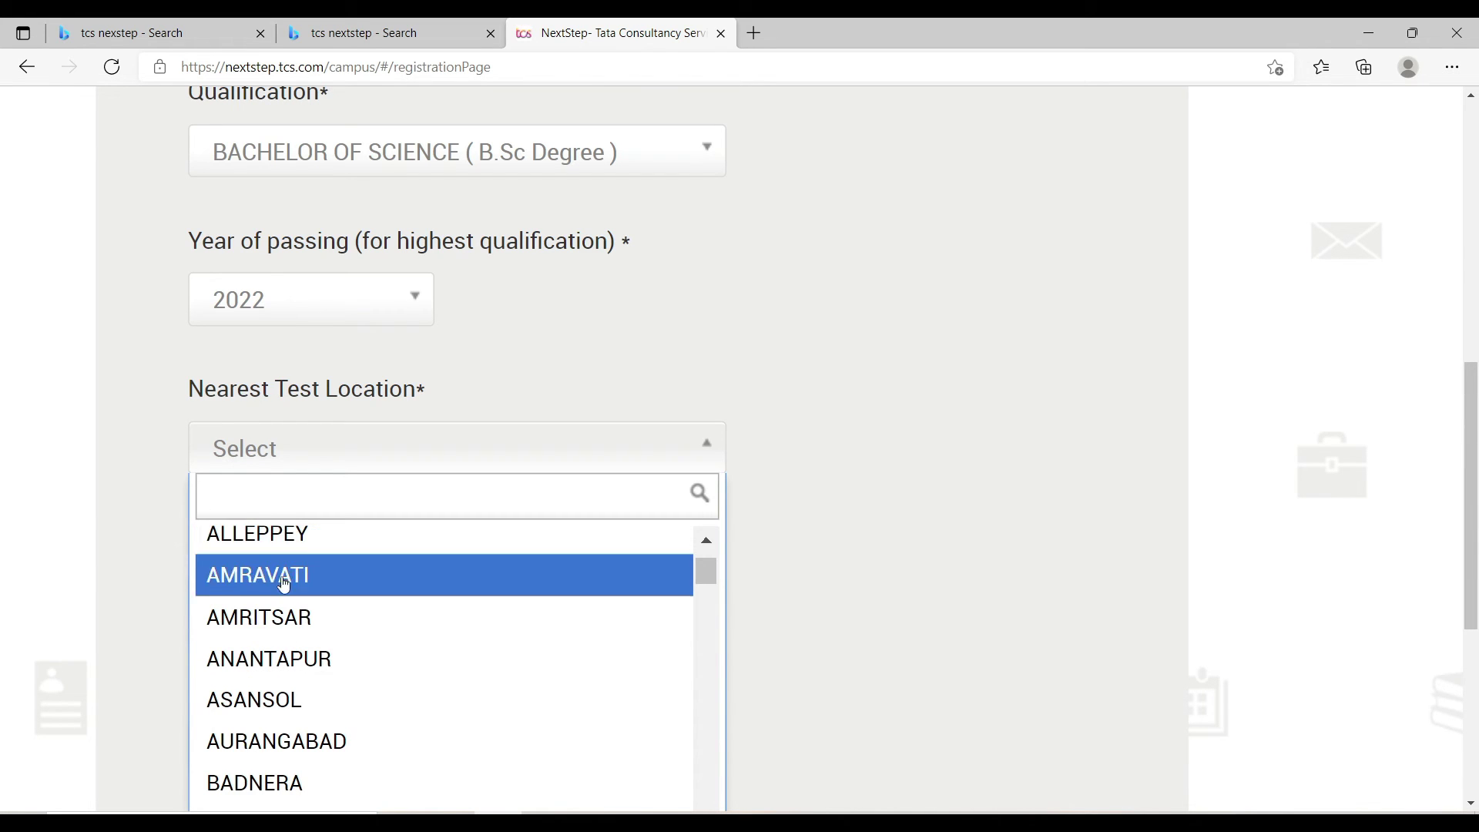
scroll(295, 665, "down", 2)
scroll(295, 668, "down", 2)
scroll(297, 668, "down", 1)
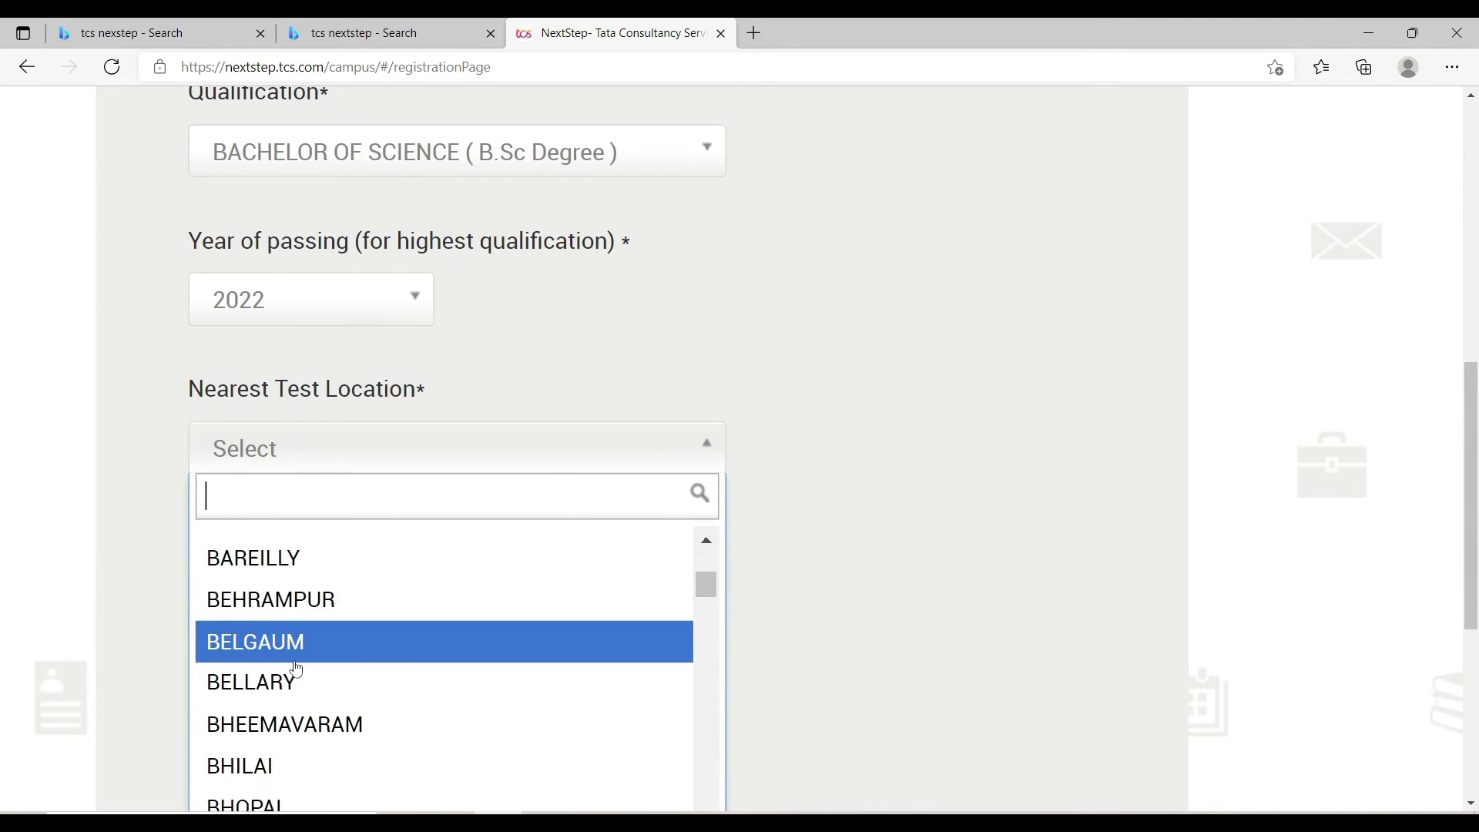
scroll(296, 669, "down", 2)
scroll(296, 669, "down", 2)
scroll(295, 668, "down", 1)
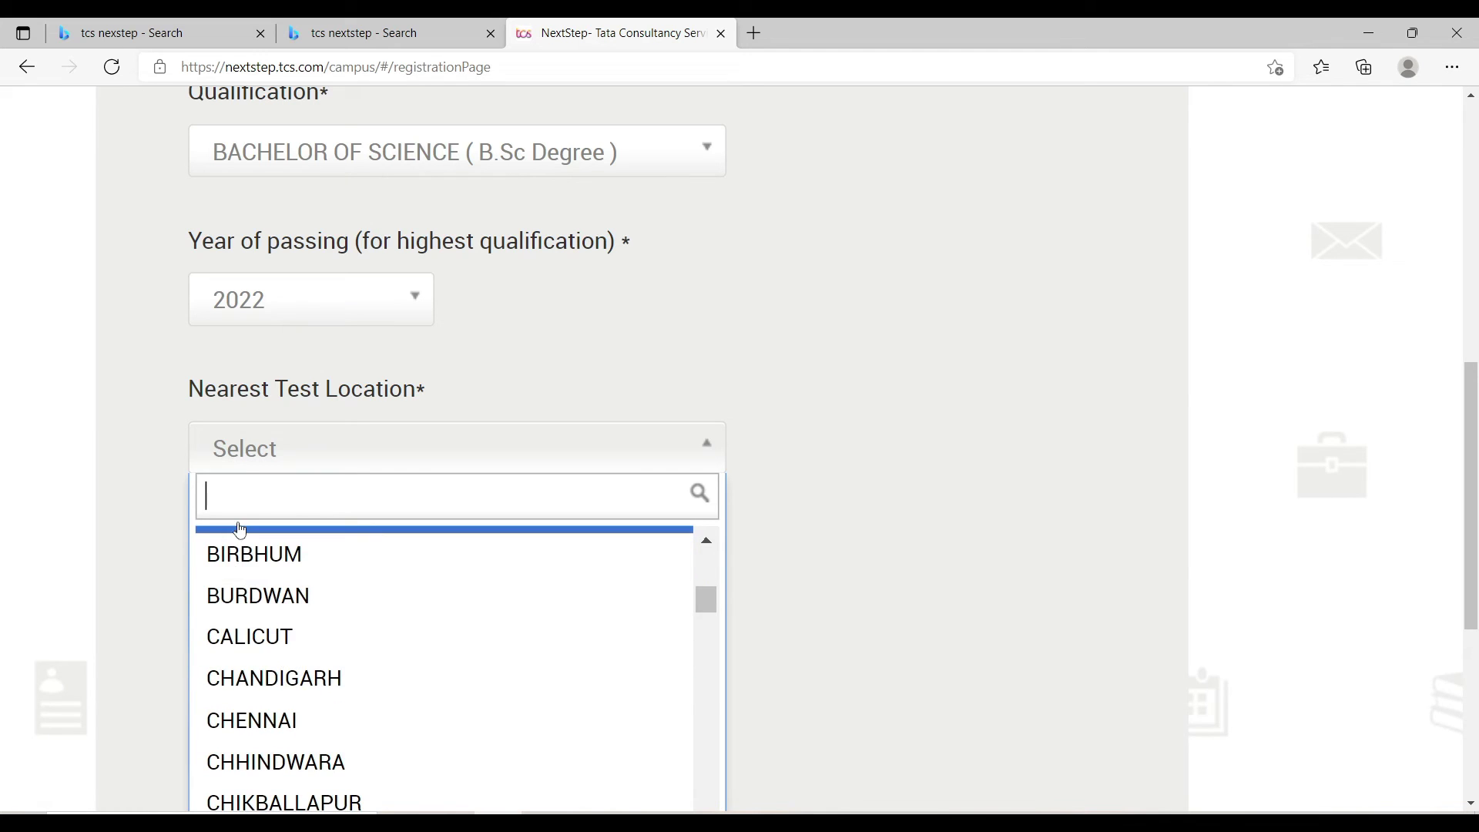
type("hyder")
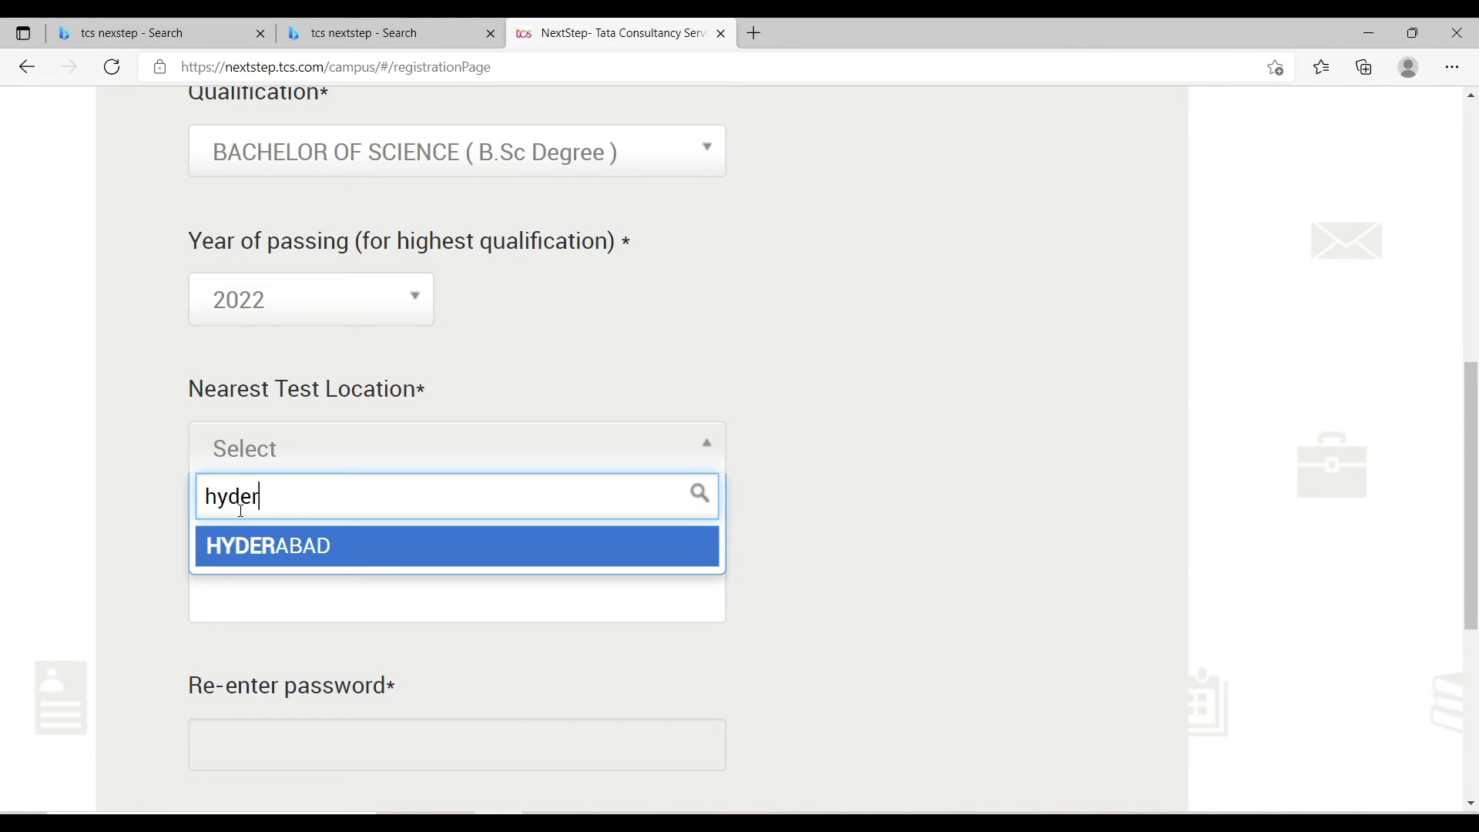
left_click(254, 544)
scroll(253, 544, "down", 2)
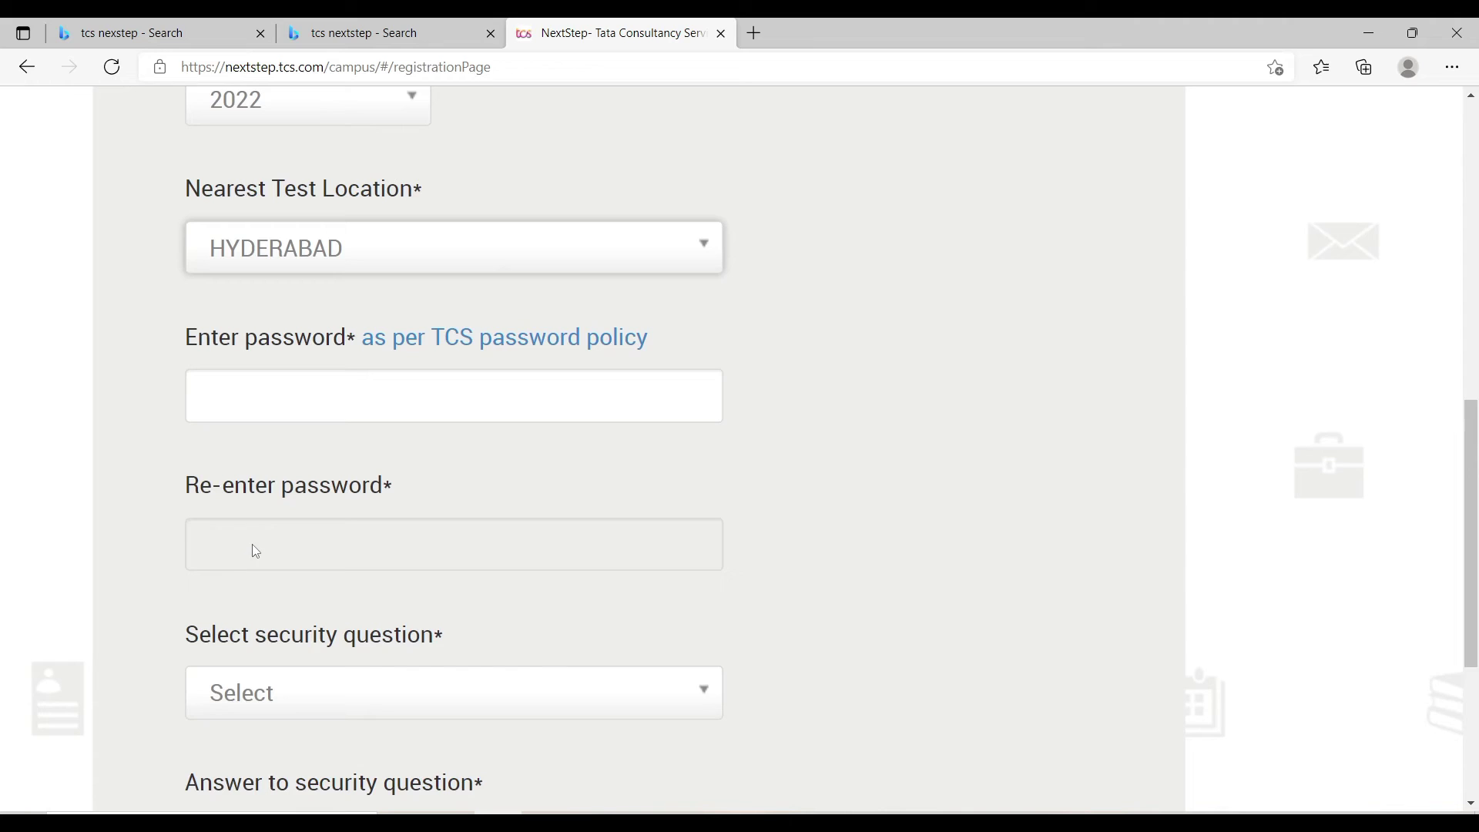
Enter the same password in both the Enter password and Re-enter password fields.
left_click(226, 401)
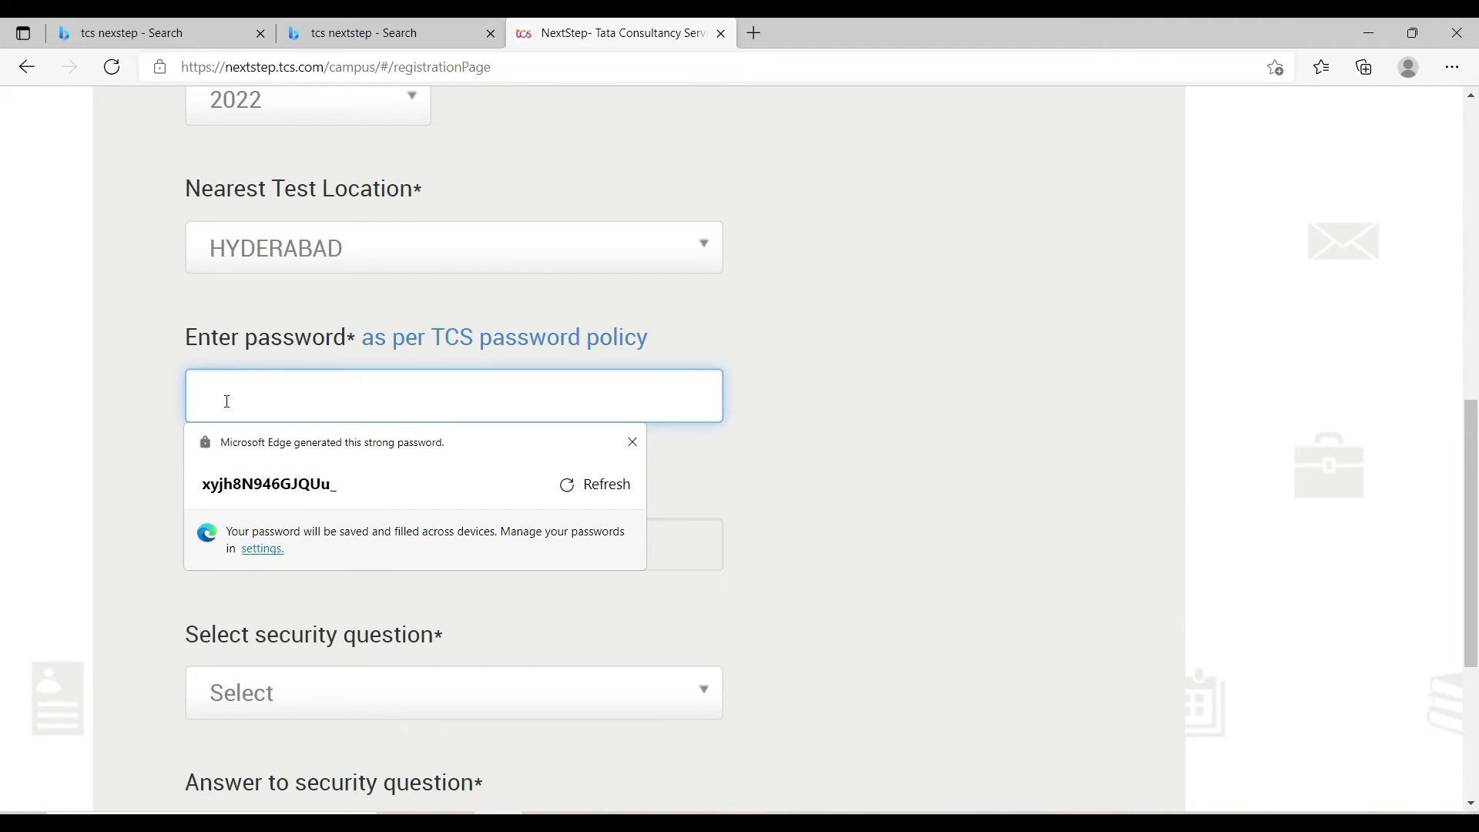
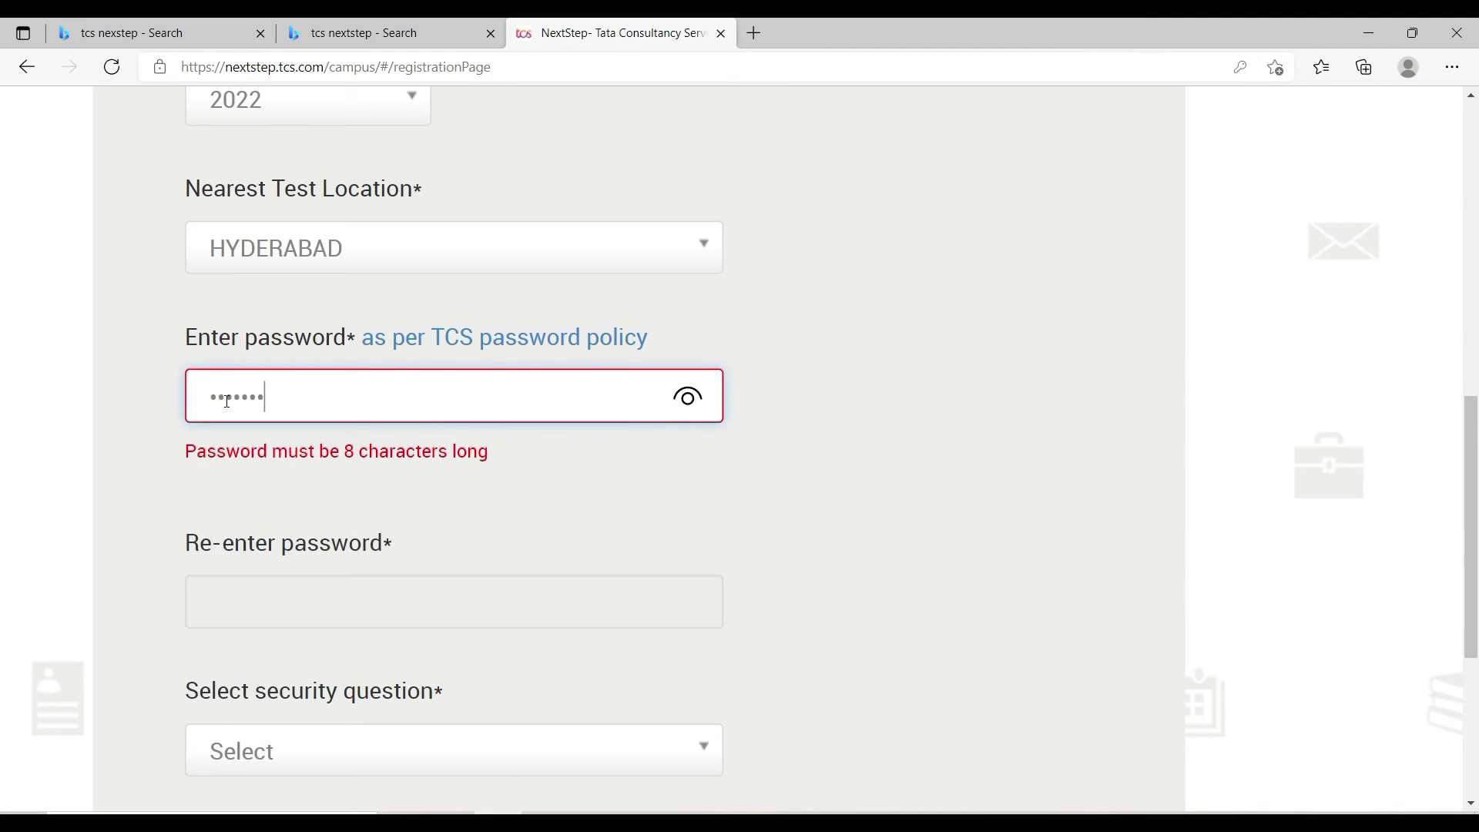
scroll(227, 401, "down", 1)
scroll(227, 401, "down", 1)
left_click(238, 428)
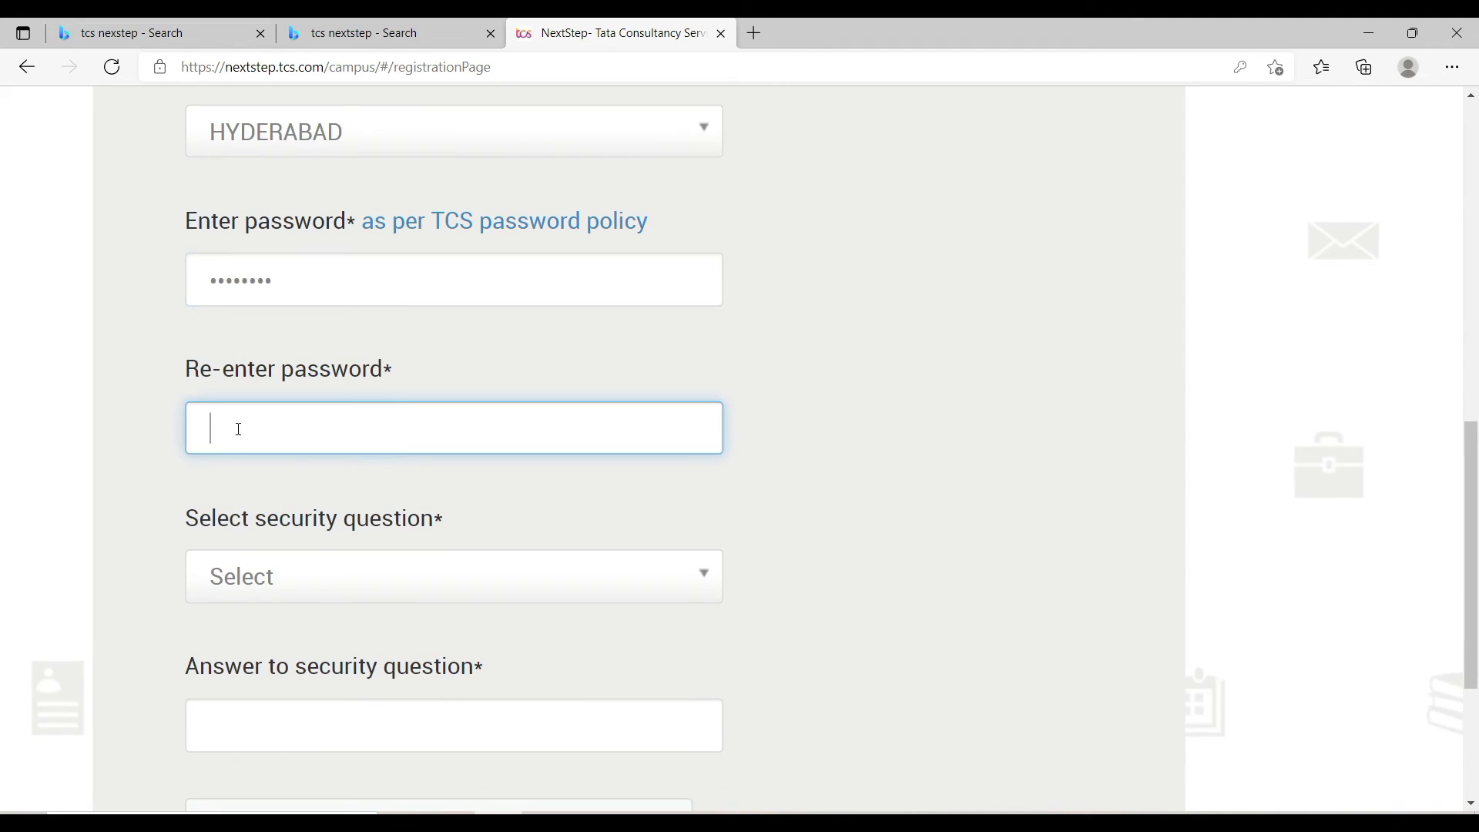
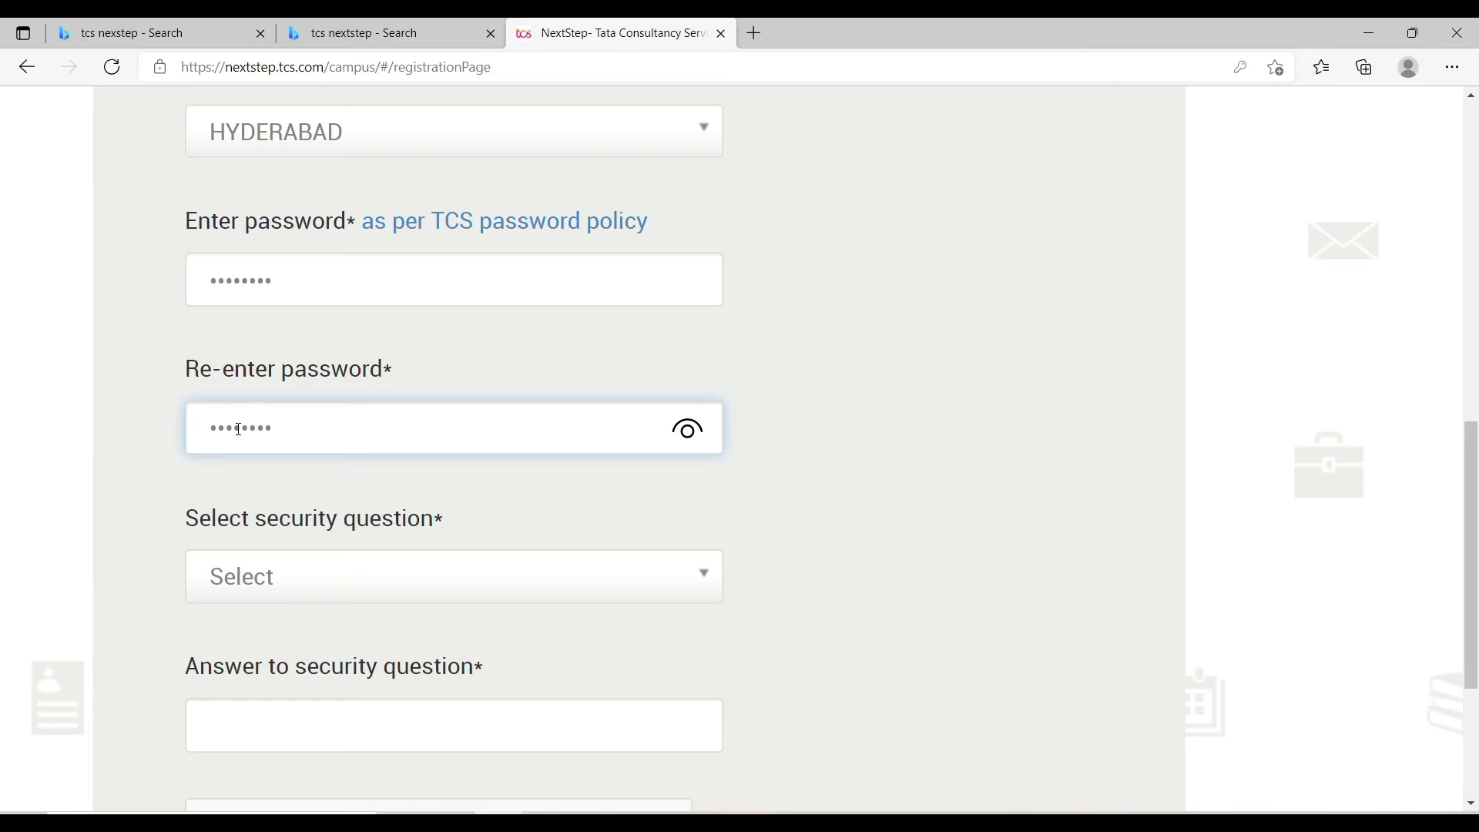
scroll(244, 534, "down", 1)
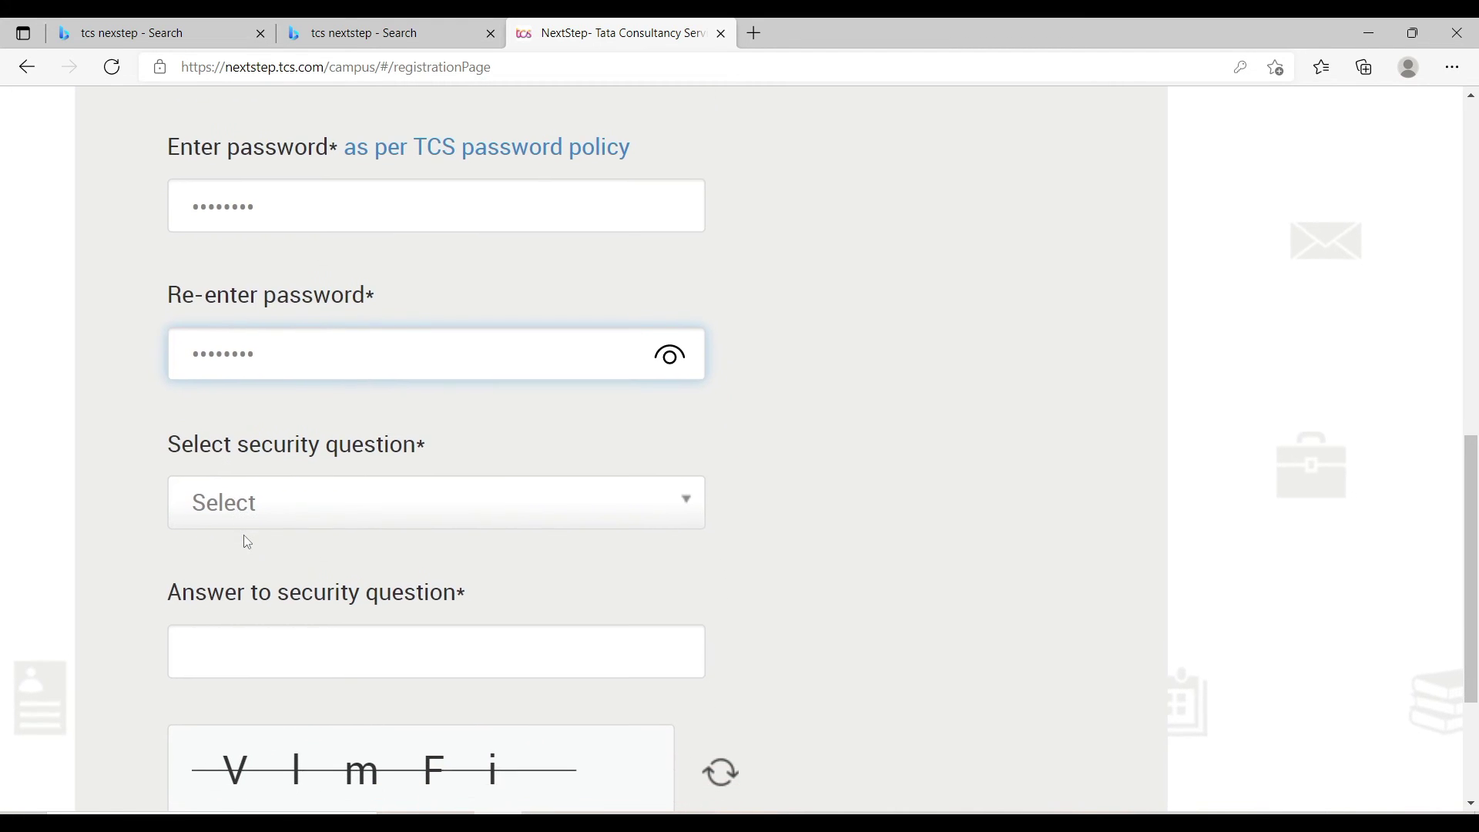
scroll(258, 501, "down", 1)
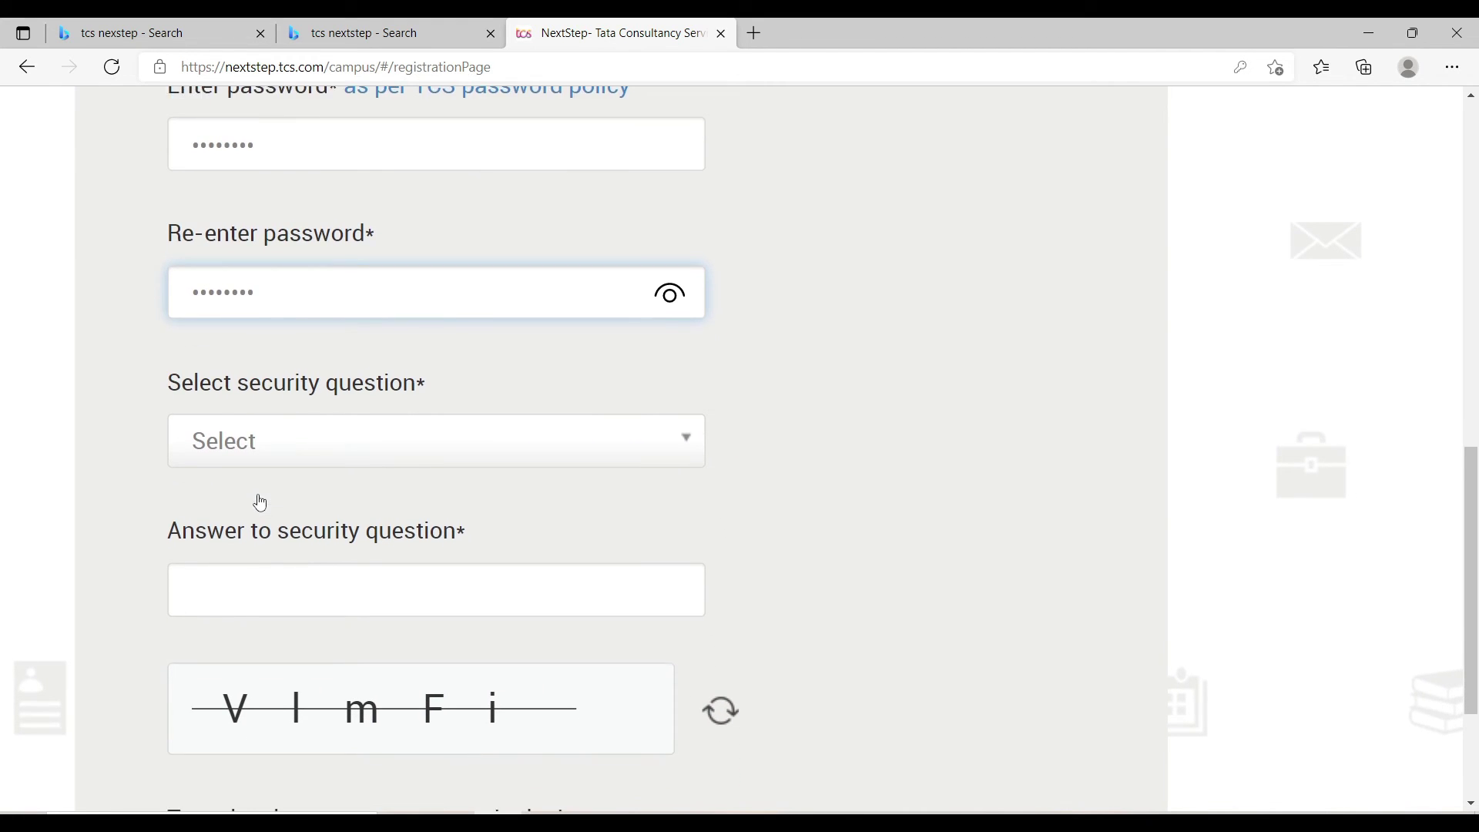
Pick 'What is your Nationality?' from the security question list.
left_click(248, 436)
scroll(297, 563, "down", 1)
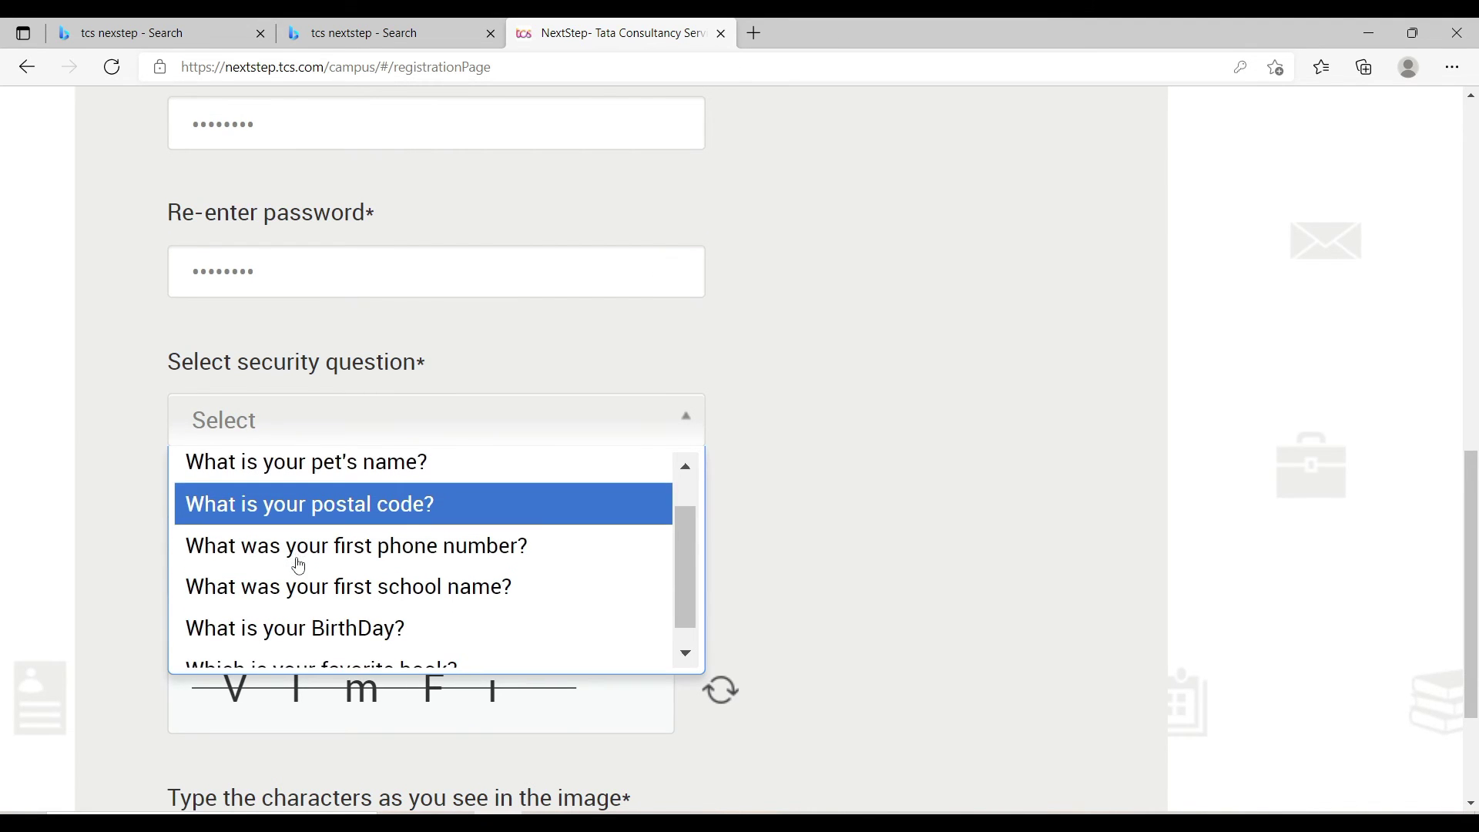
scroll(297, 564, "down", 1)
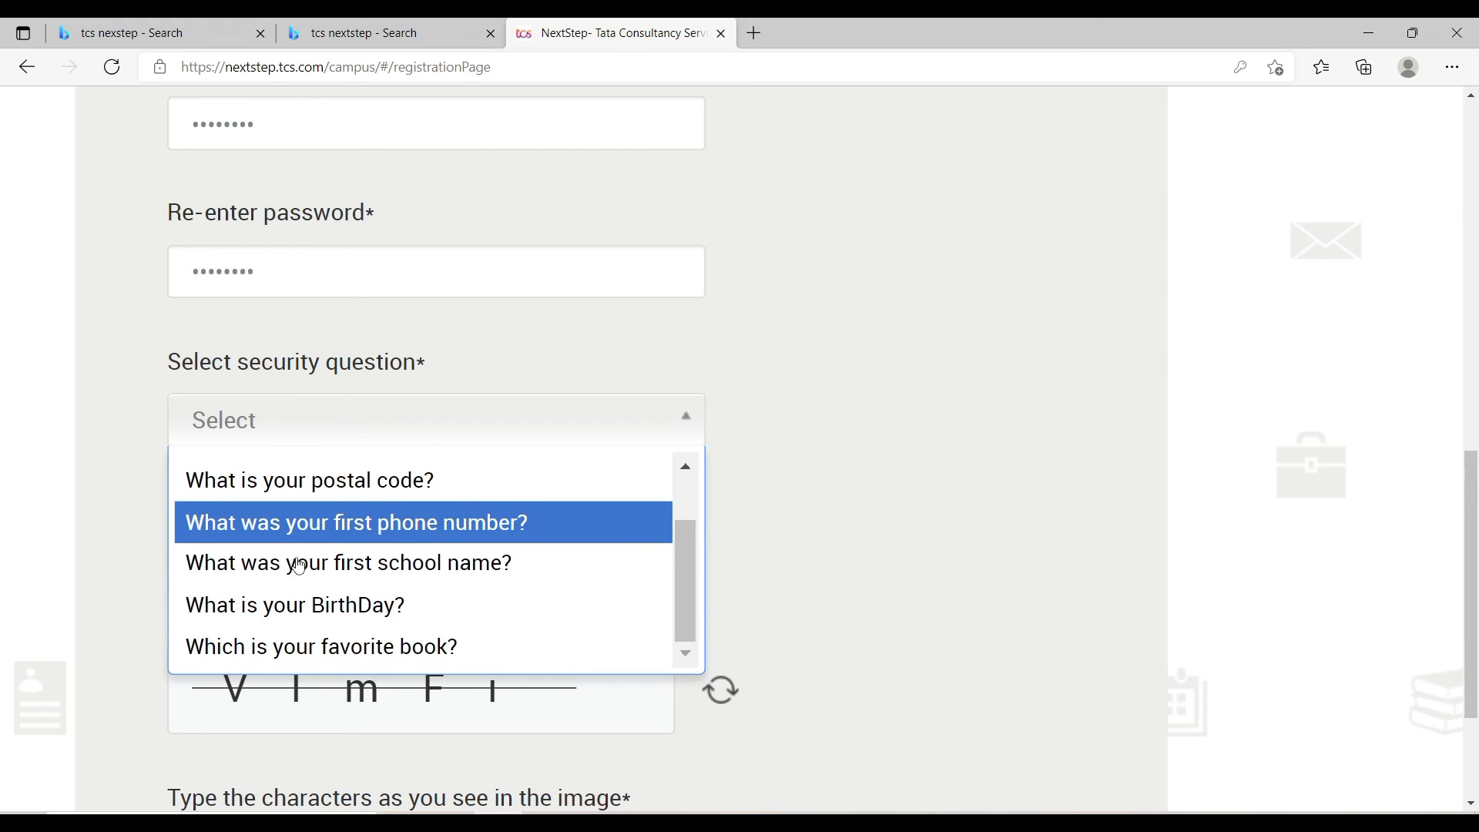
scroll(297, 564, "up", 2)
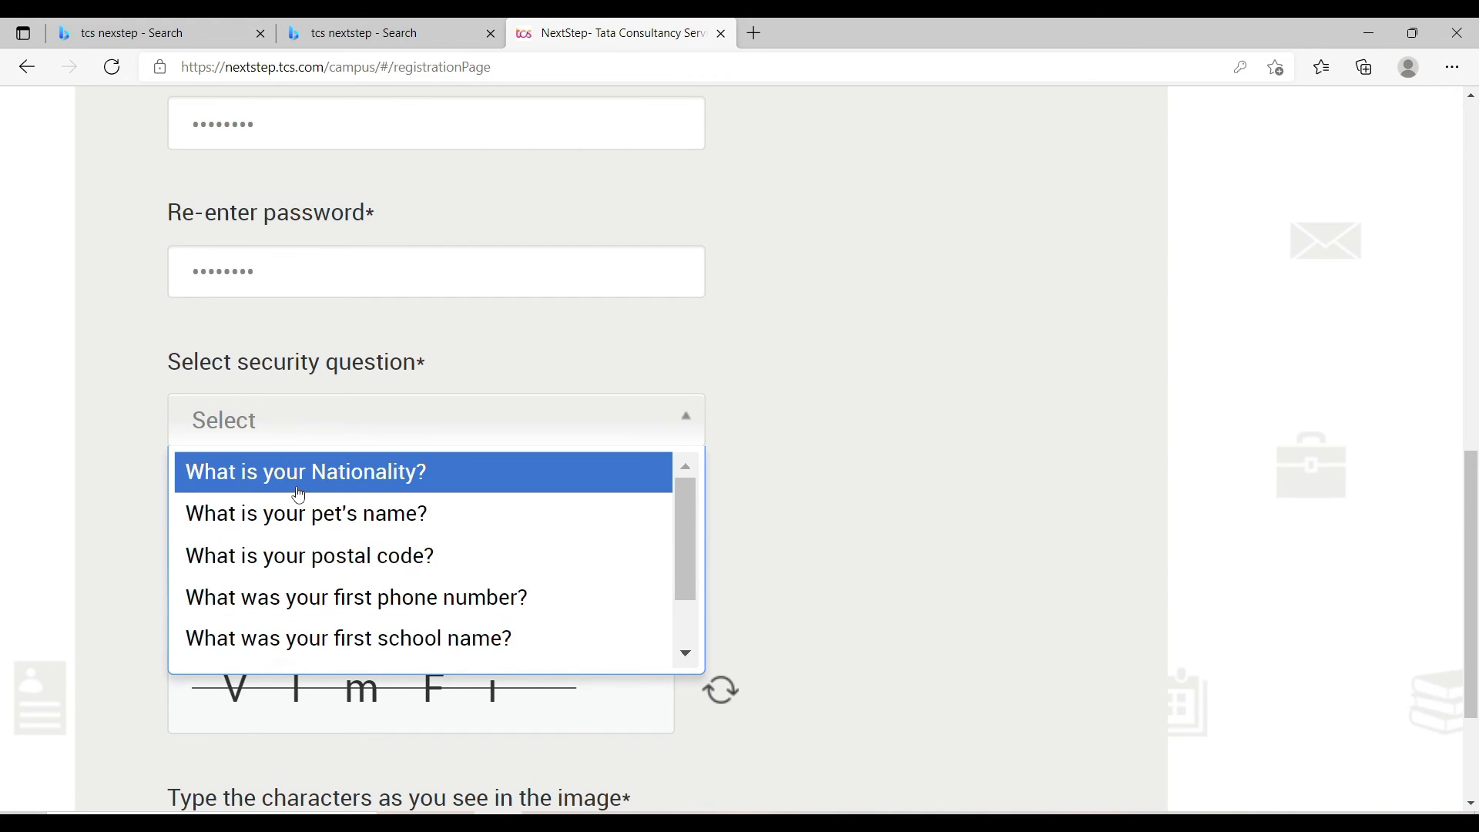
scroll(297, 493, "down", 1)
scroll(297, 493, "down", 1)
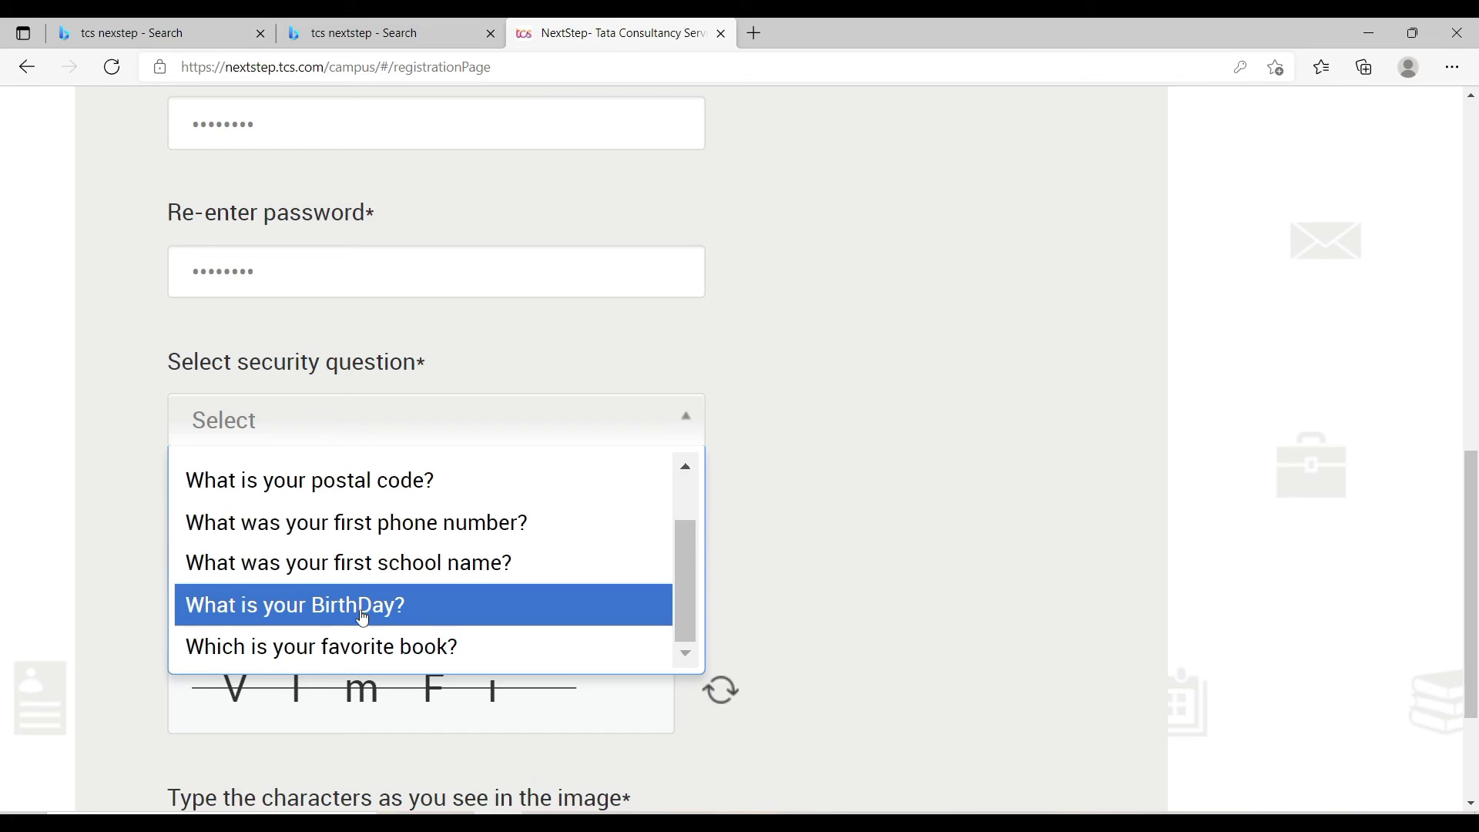
scroll(361, 612, "down", 1)
scroll(311, 547, "down", 1)
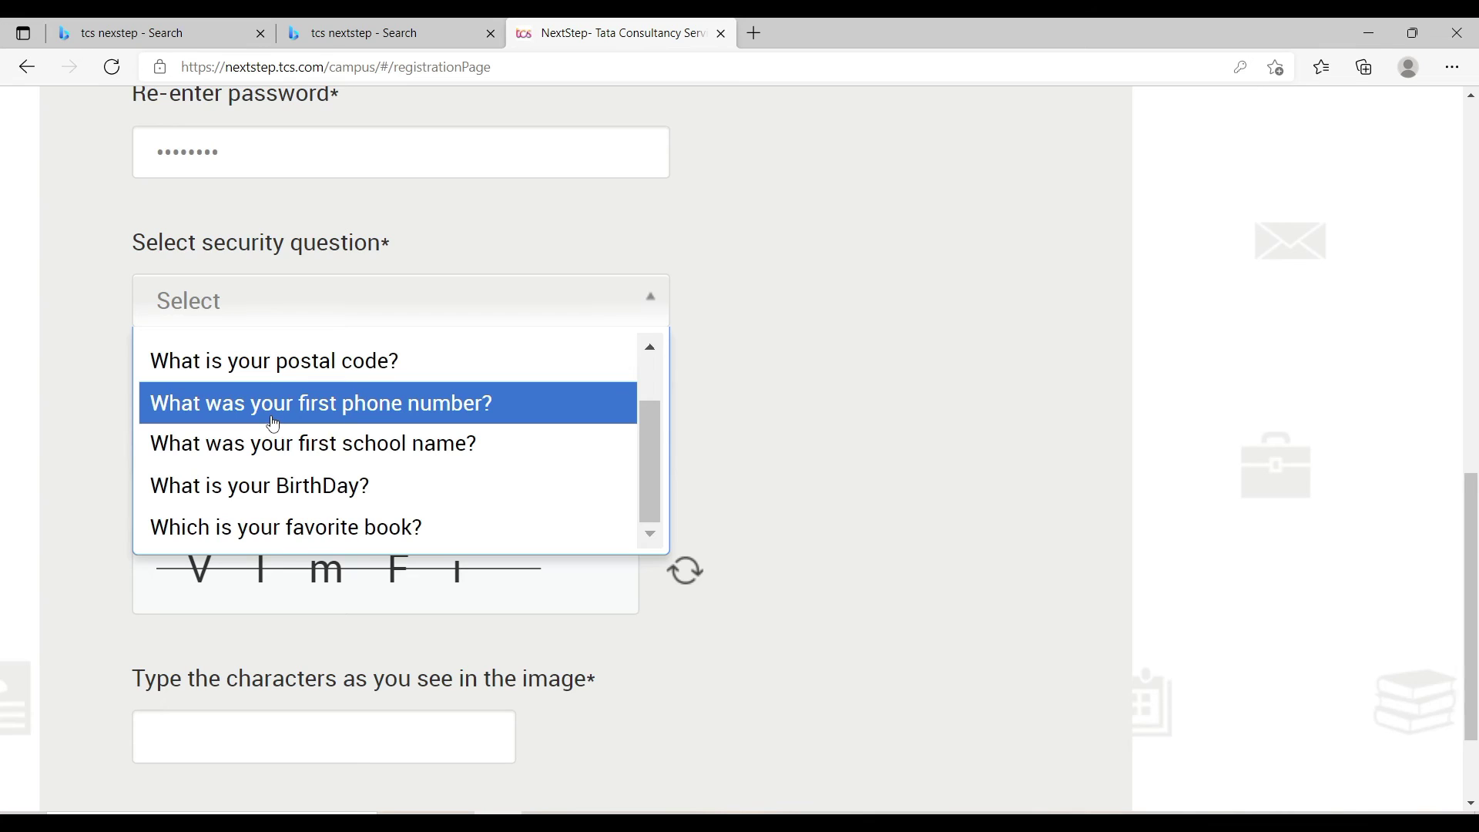
scroll(260, 420, "up", 1)
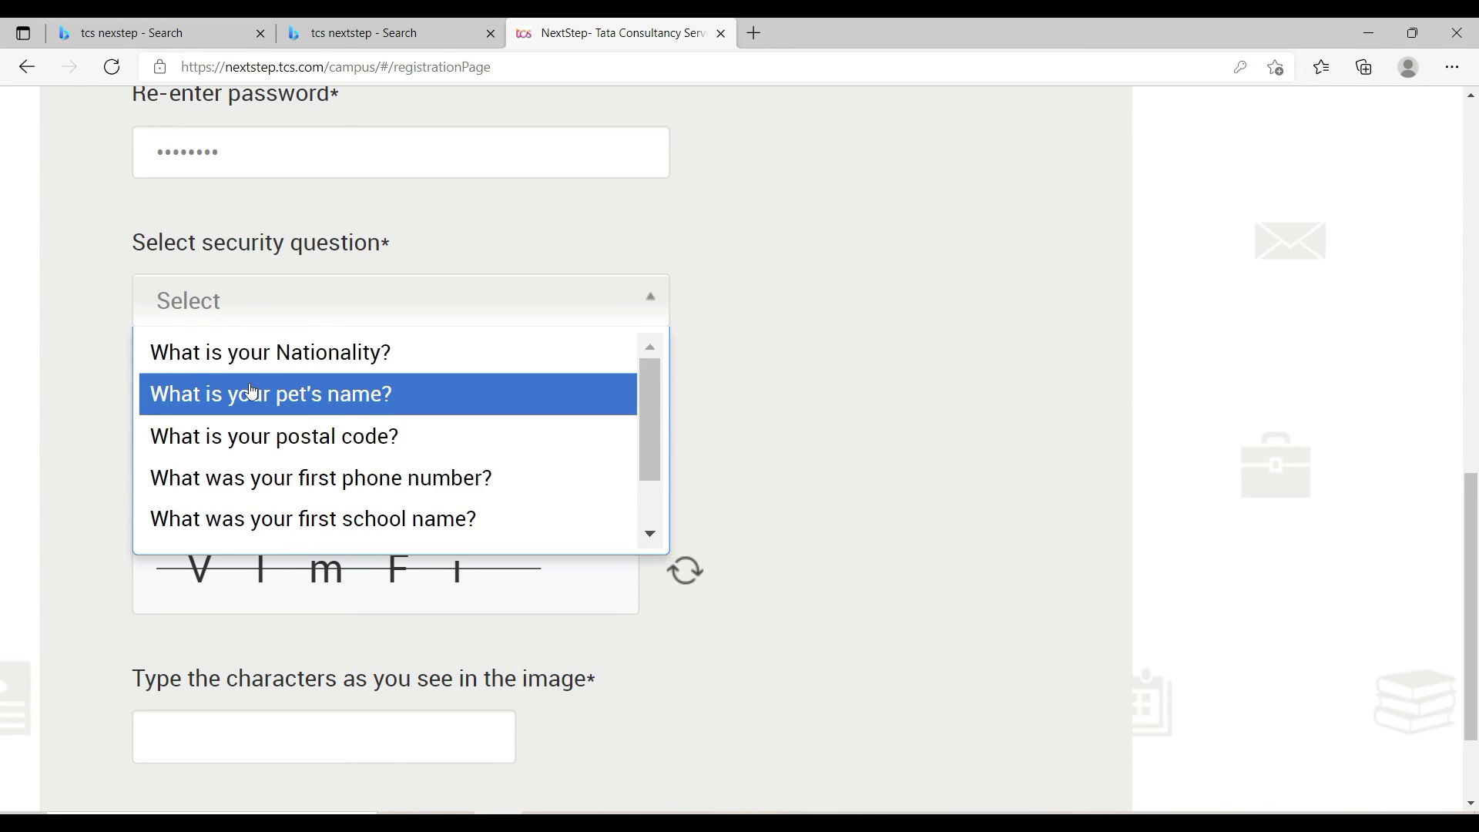
left_click(253, 361)
left_click(257, 444)
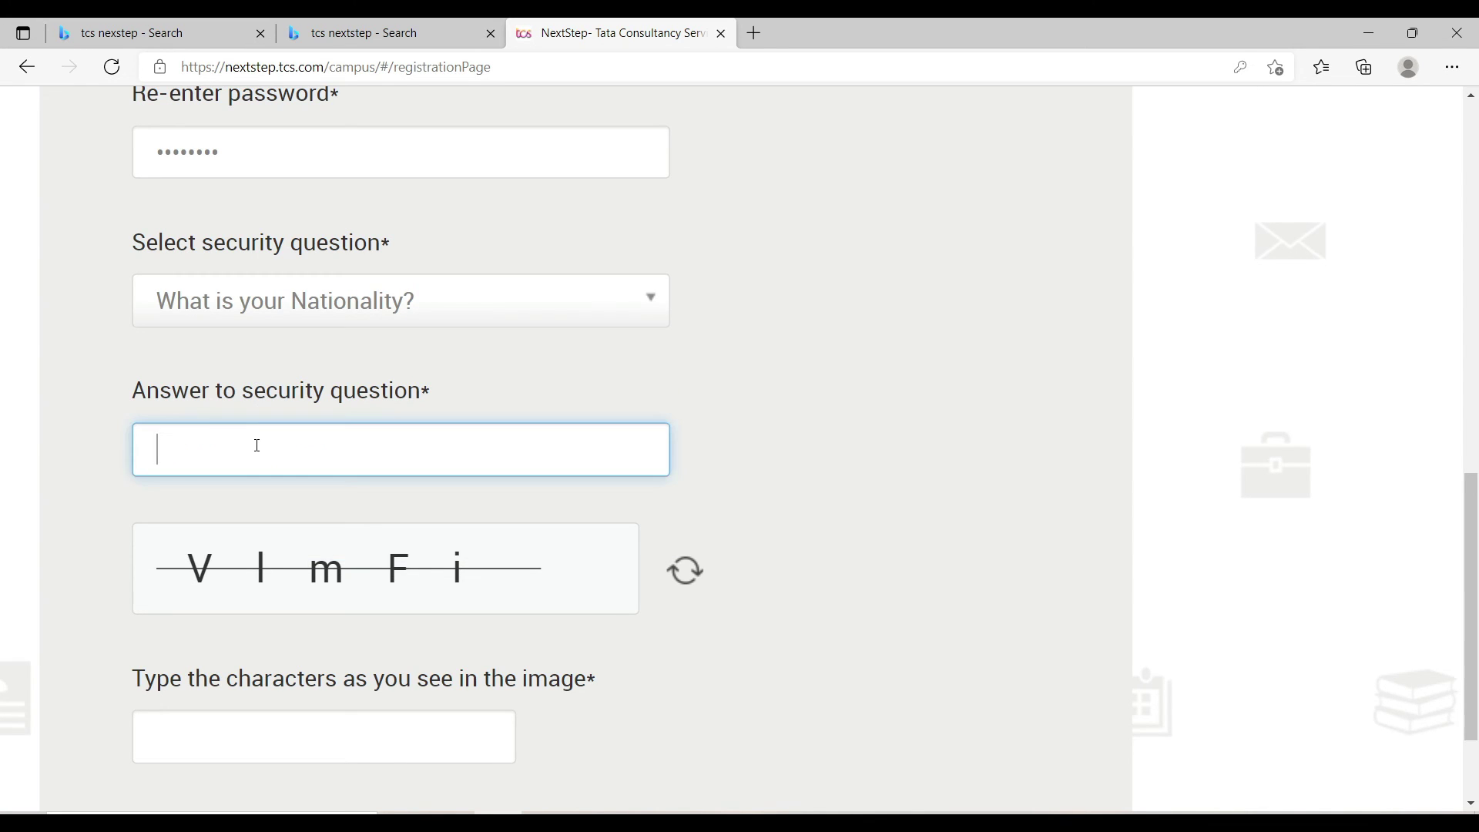
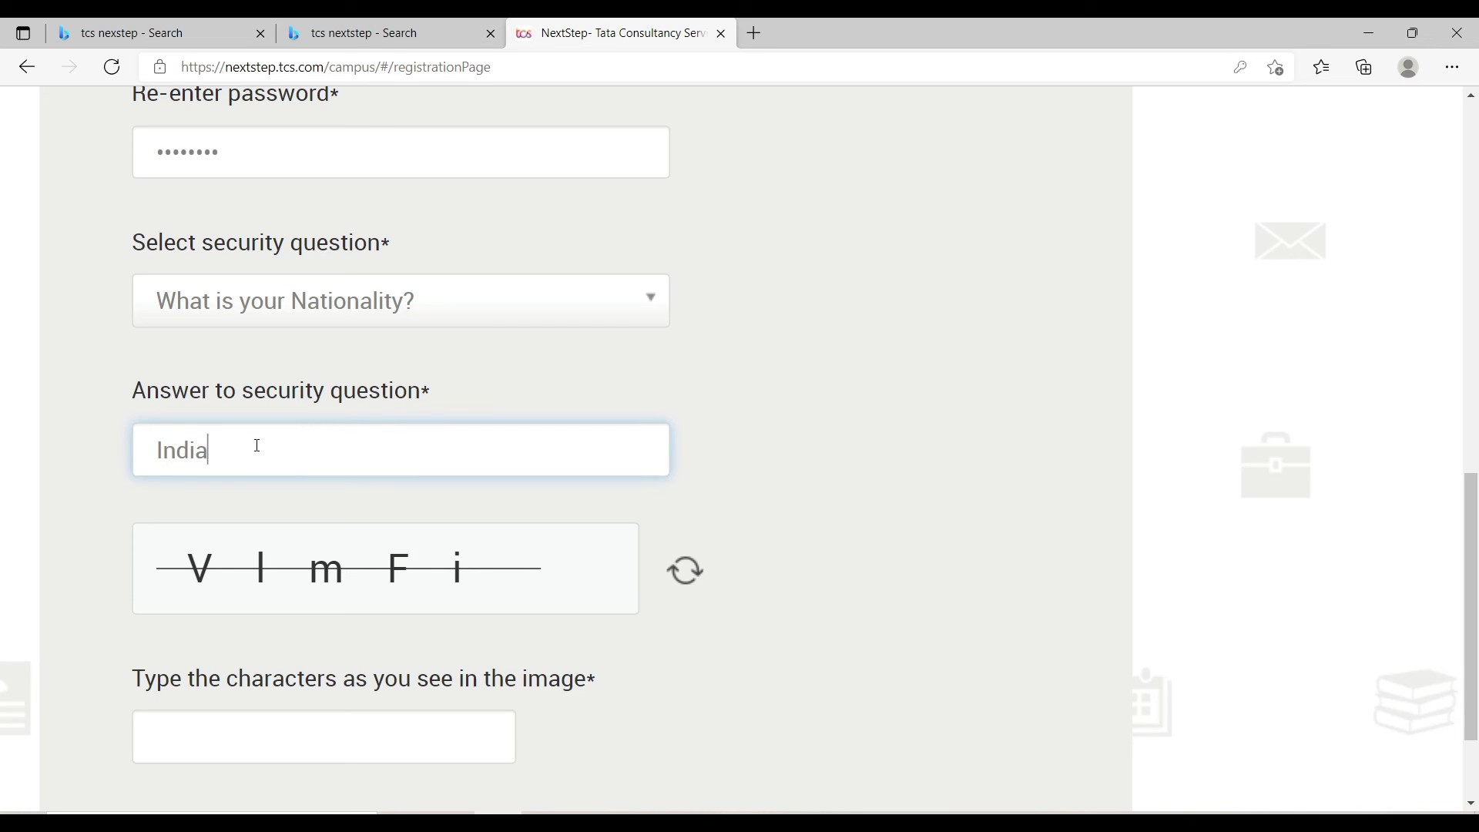
scroll(257, 446, "down", 1)
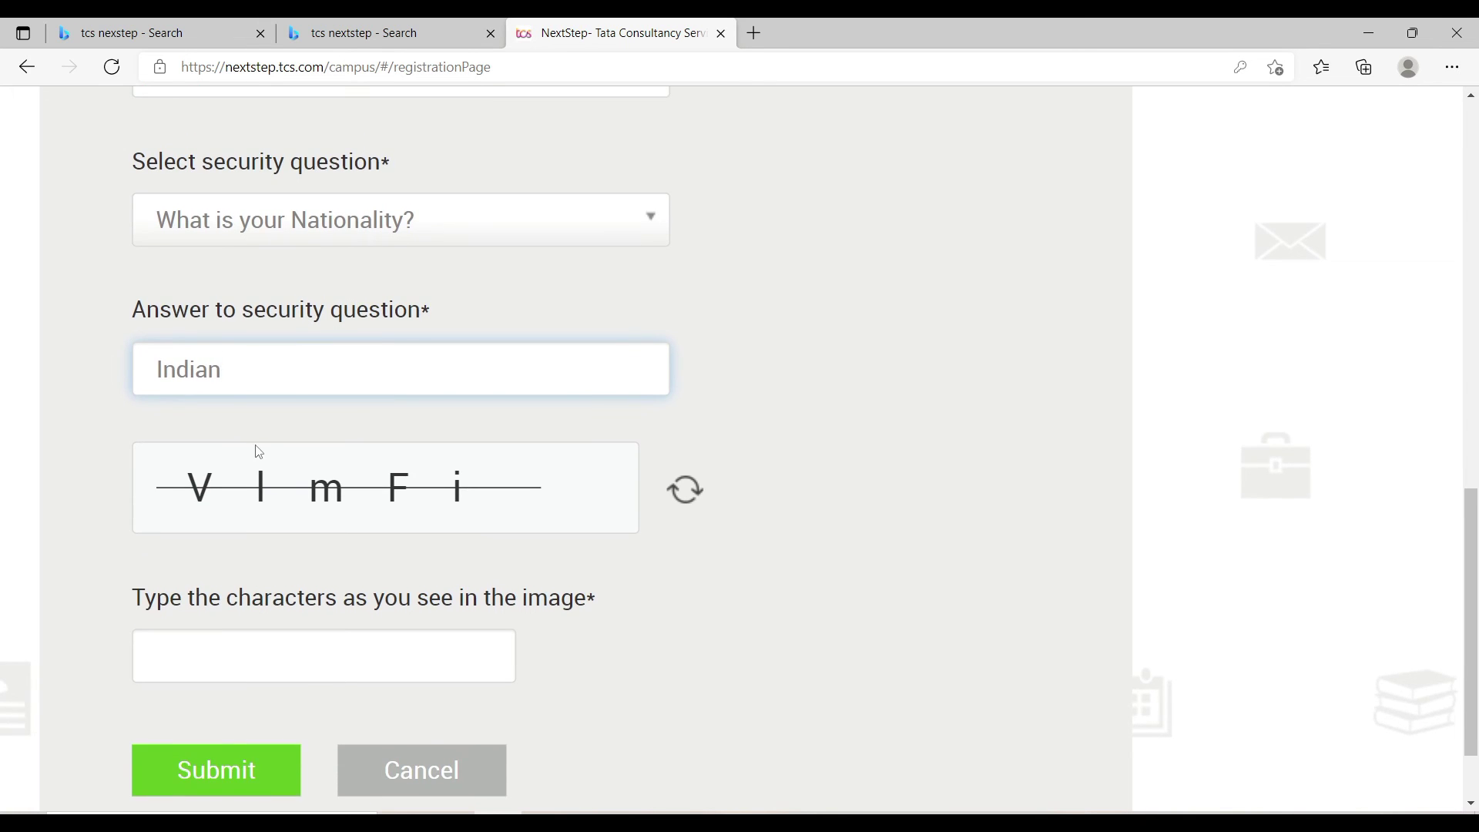
scroll(257, 448, "down", 1)
scroll(256, 451, "down", 2)
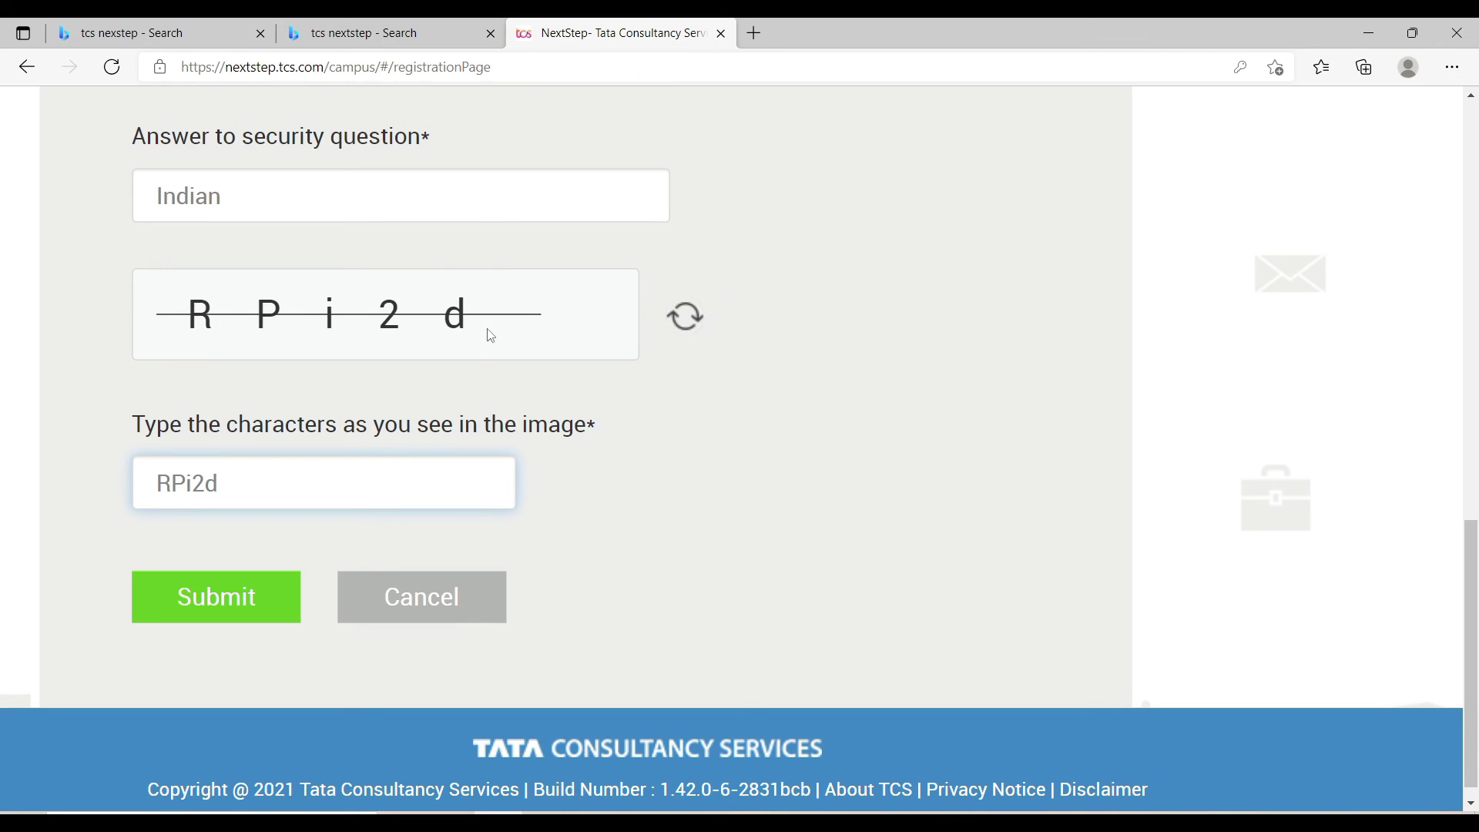
scroll(321, 474, "down", 1)
scroll(322, 473, "down", 1)
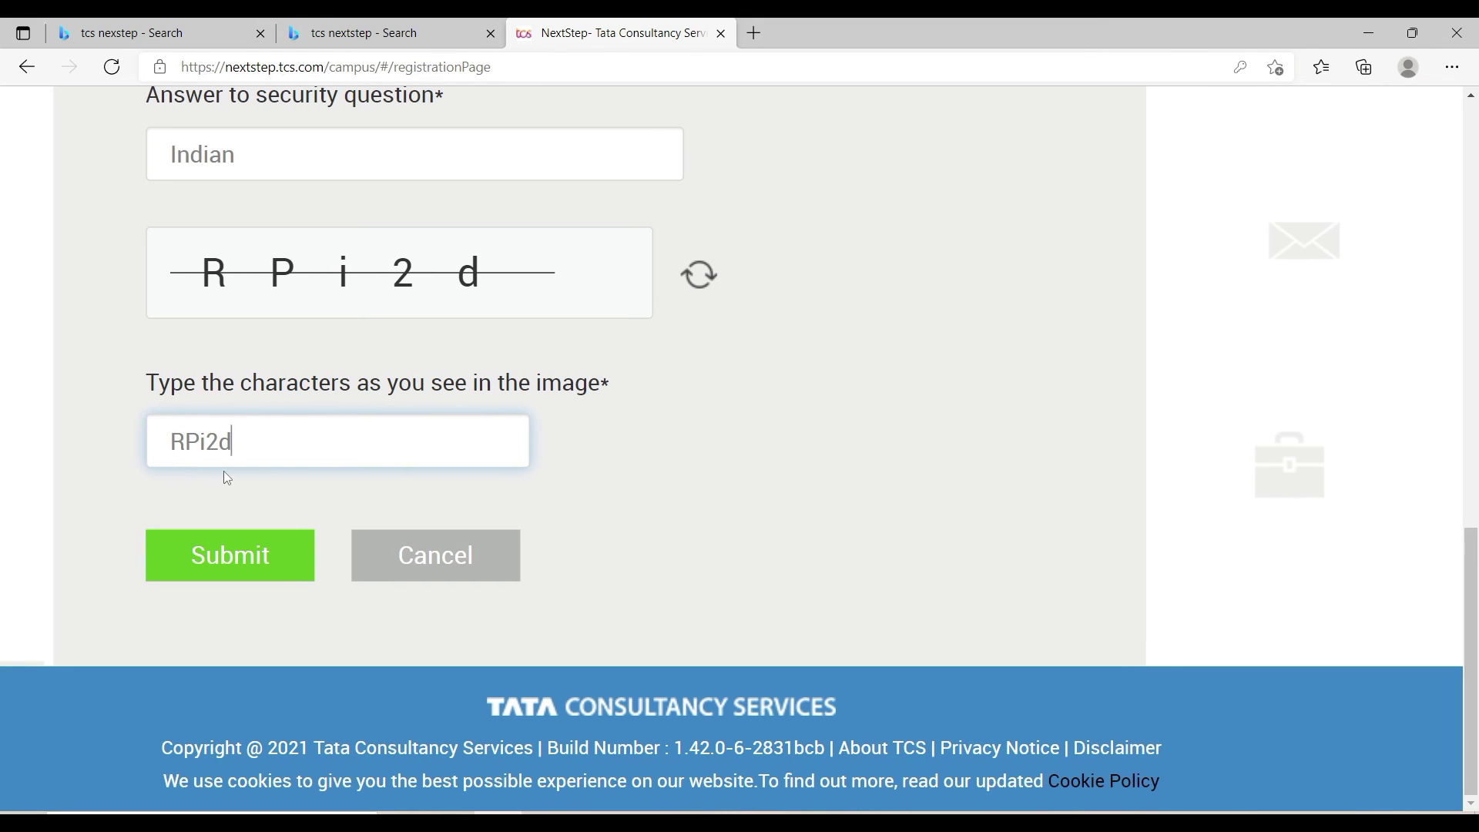
scroll(223, 470, "left", 2)
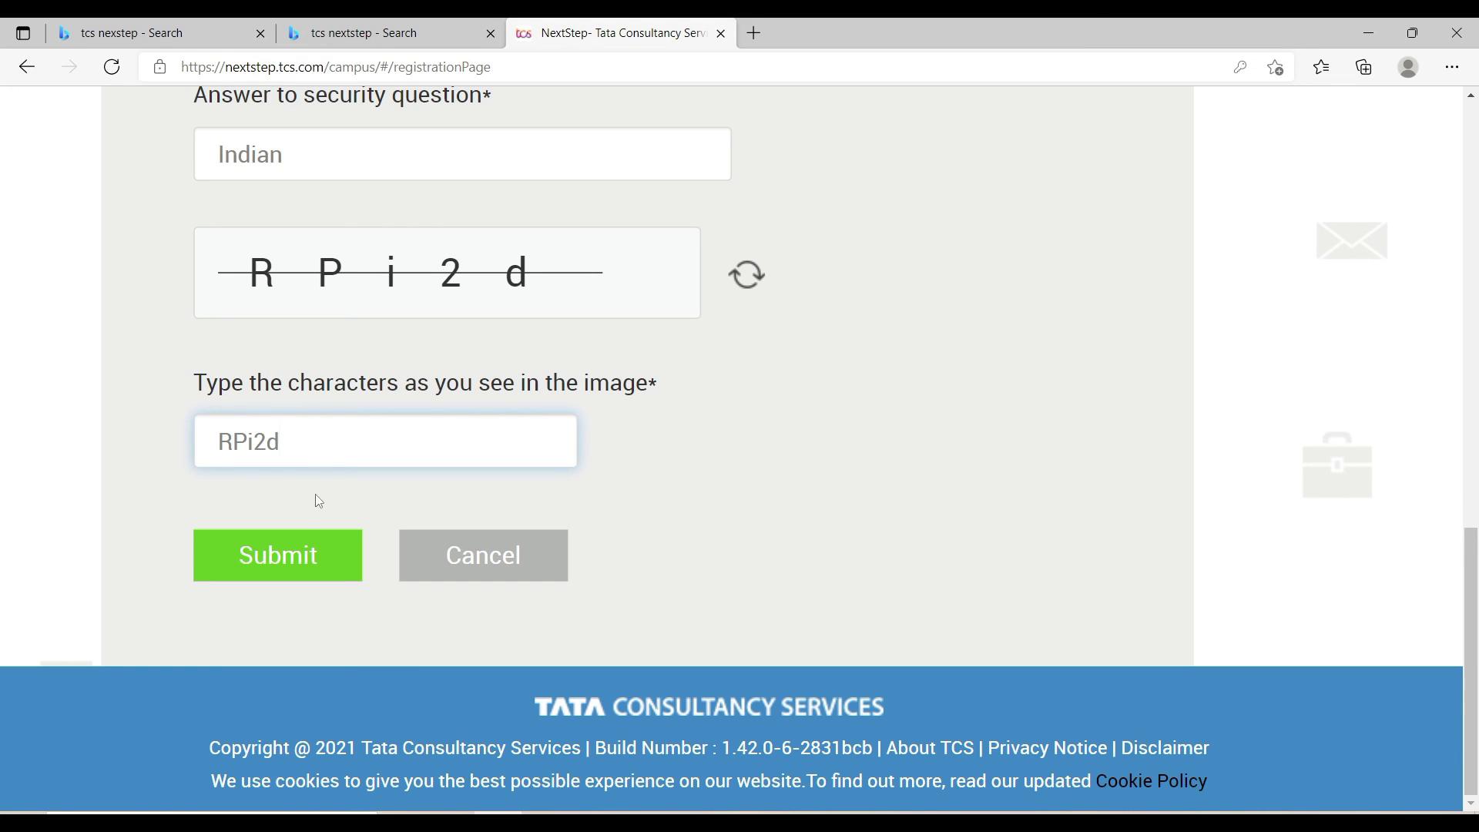
Submit the form and confirm the registered email and mobile number, dismissing Edge's save prompts.
left_click(266, 573)
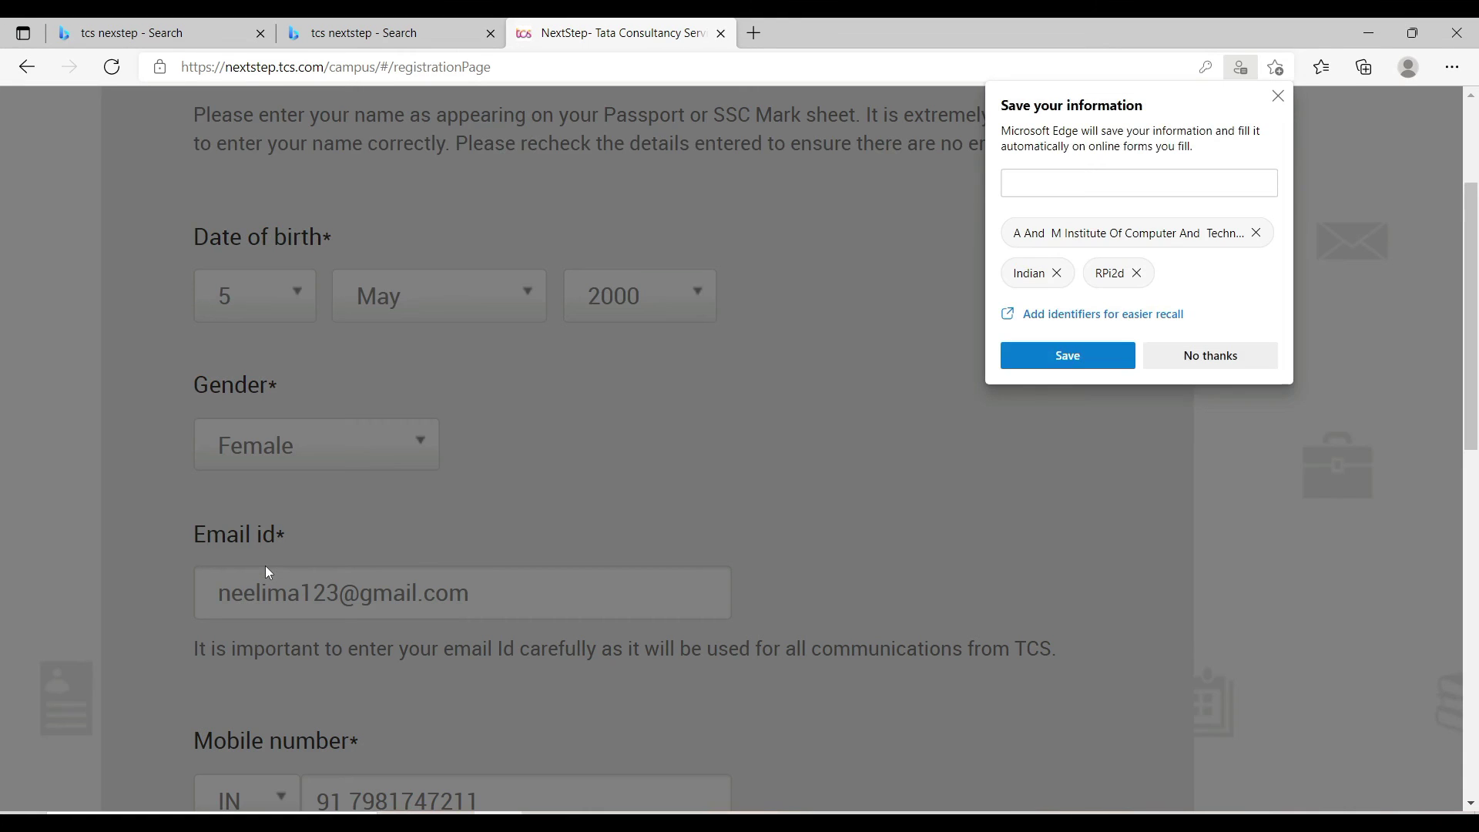
left_click(860, 494)
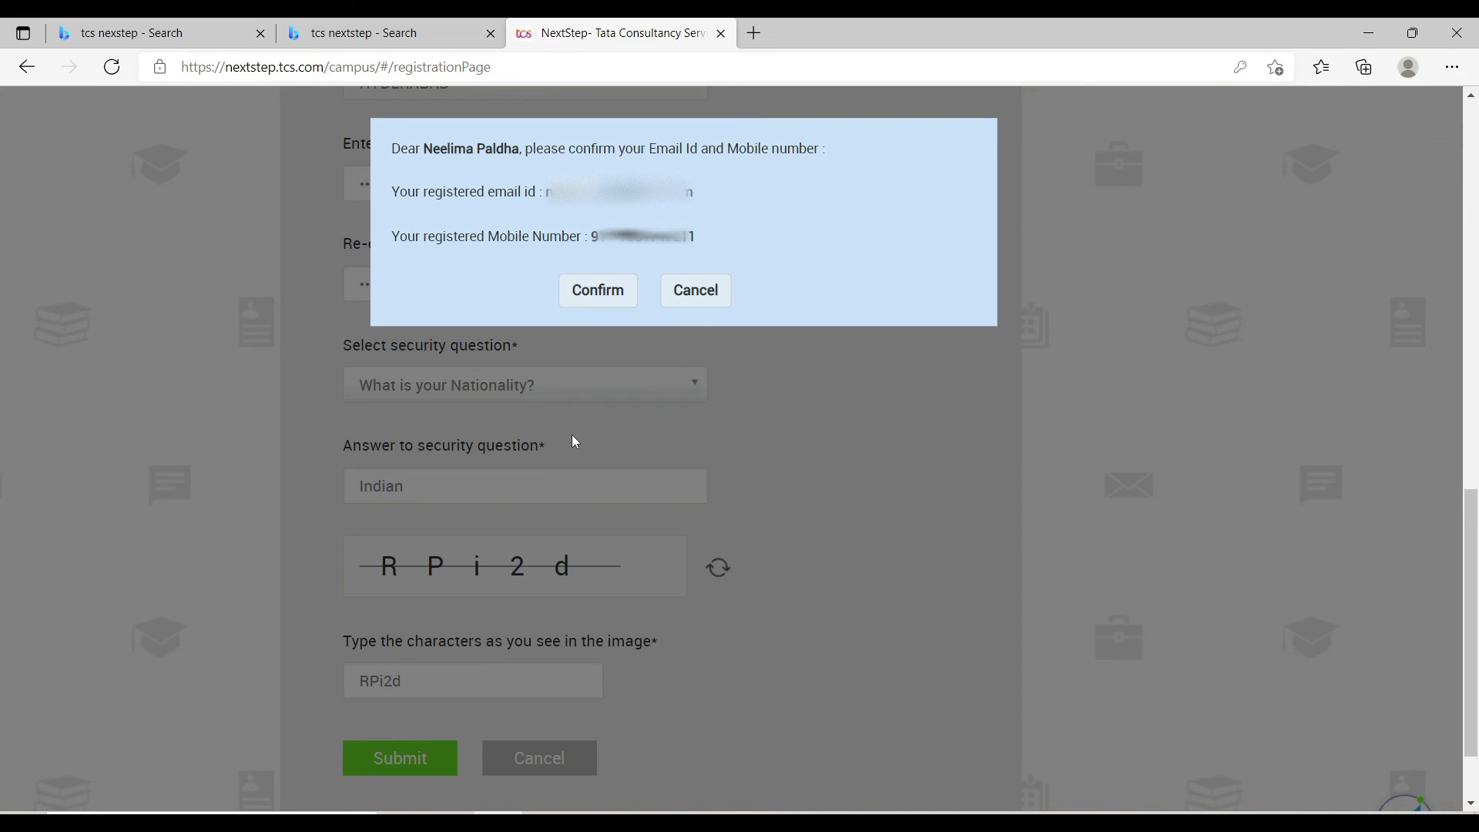
left_click(600, 295)
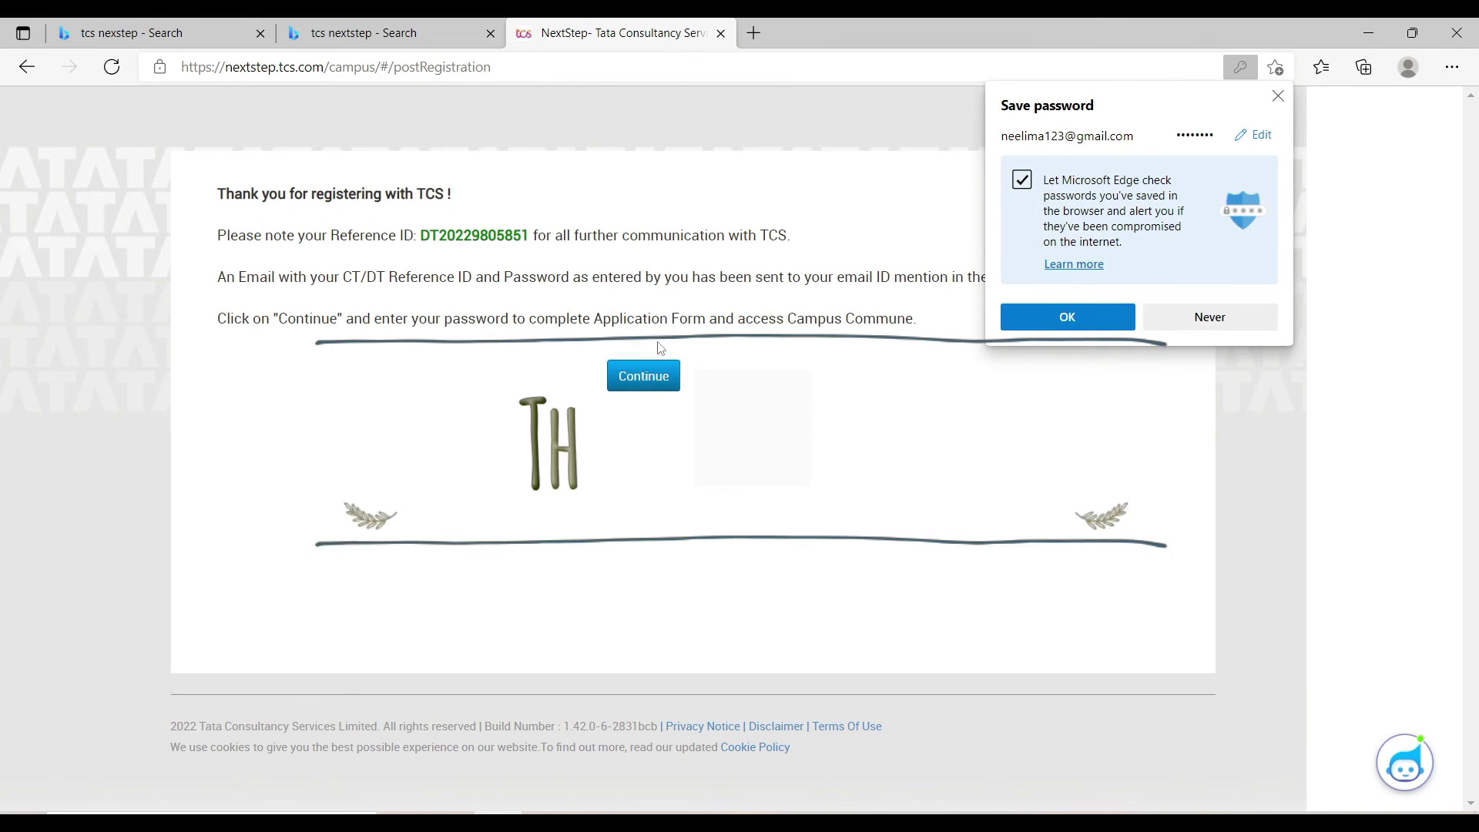
left_click(1209, 318)
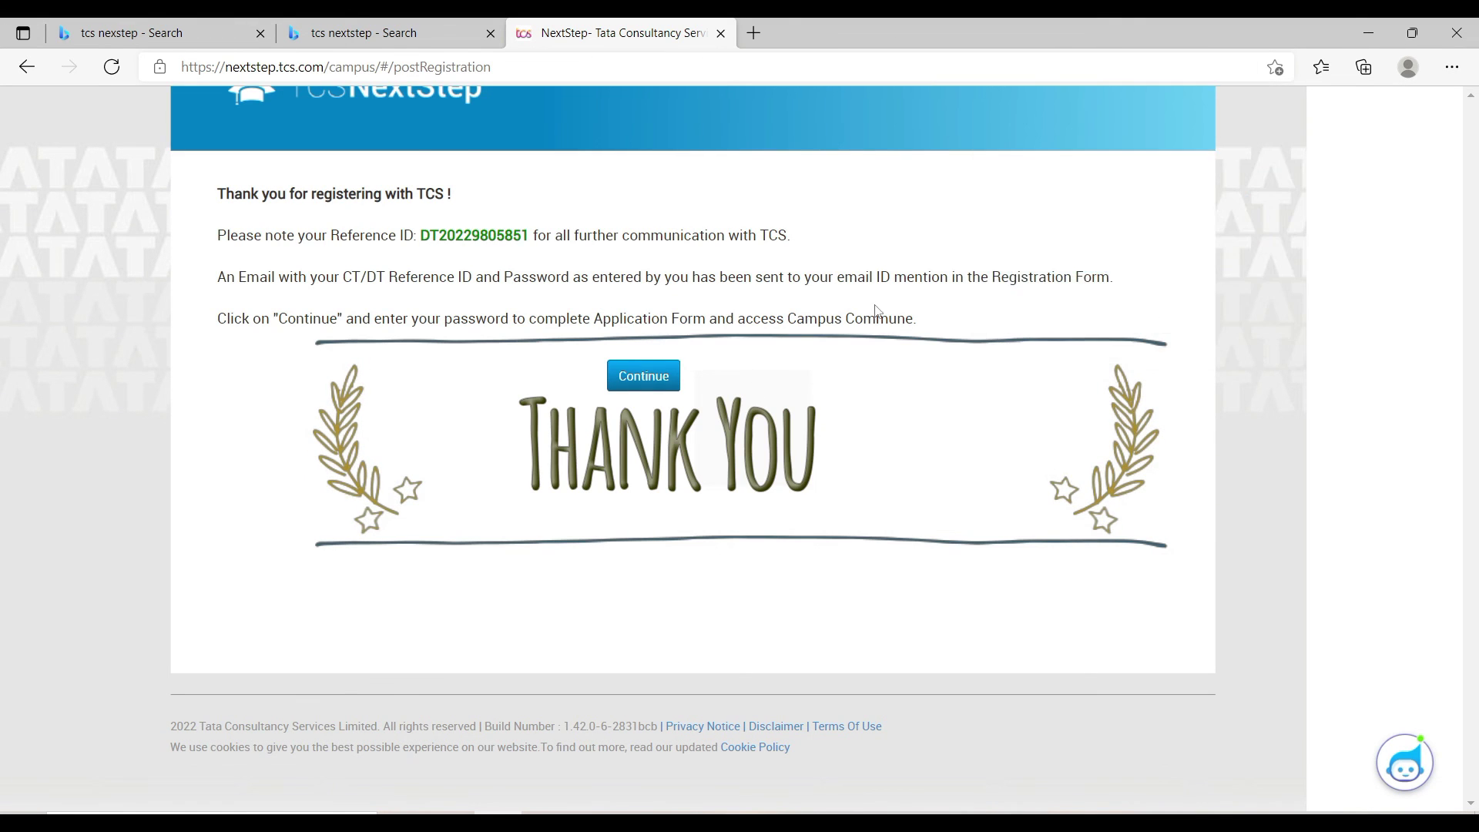